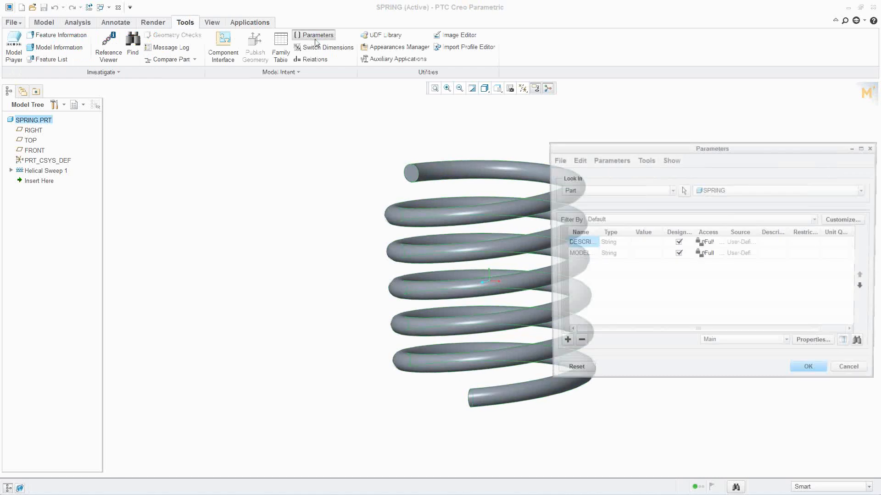
- Show the spring part's embedded Mathcad parameters and widen the Parameters dialog to fit all columns
{"action": "left_click", "coordinate": [595, 190]}
{"action": "left_click", "coordinate": [599, 283]}
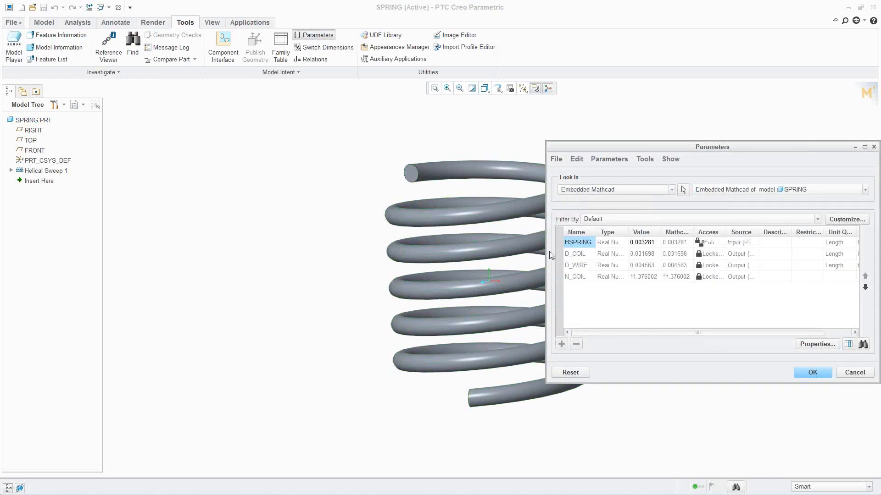
{"action": "left_click", "coordinate": [582, 190]}
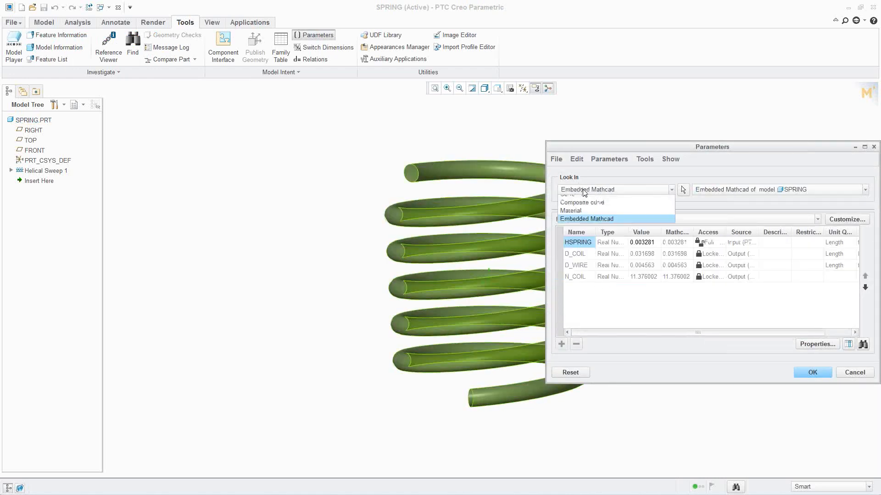
{"action": "left_click", "coordinate": [588, 283]}
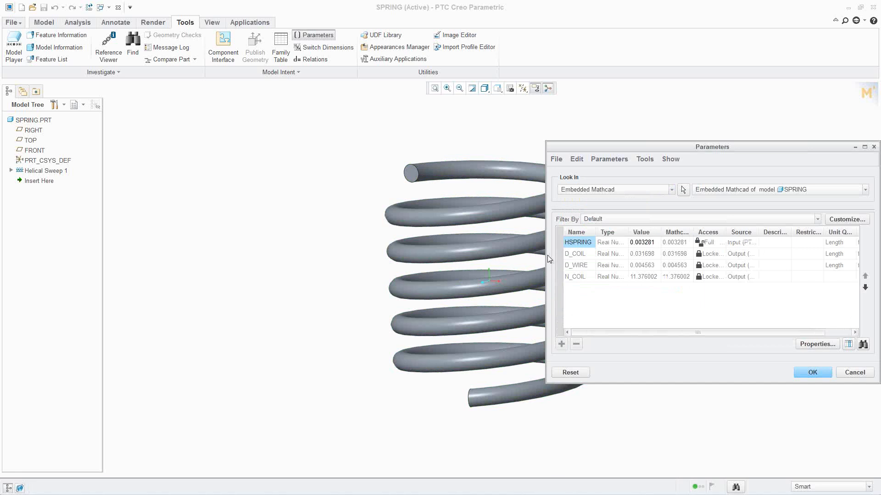
{"action": "left_click_drag", "start_coordinate": [544, 253], "coordinate": [384, 253]}
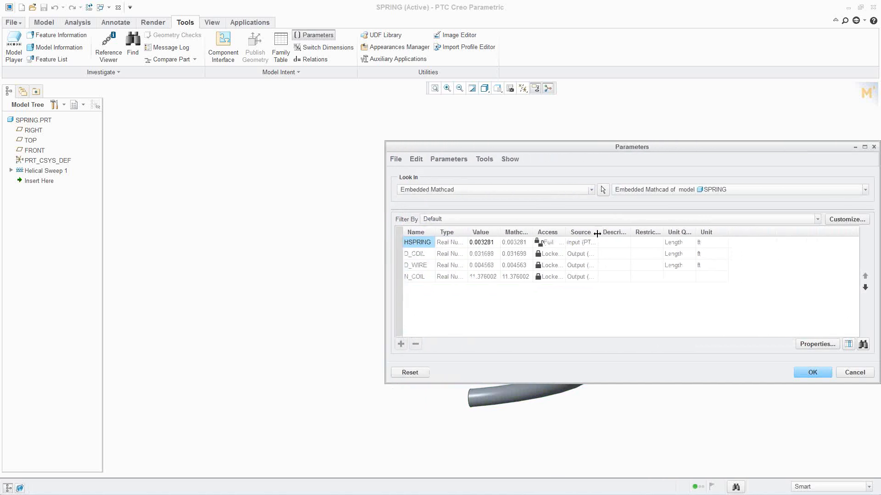
- Widen the Source, Mathcad Value and Name columns to read the embedded parameters, and close the parameter list
{"action": "left_click_drag", "start_coordinate": [608, 235], "coordinate": [641, 236]}
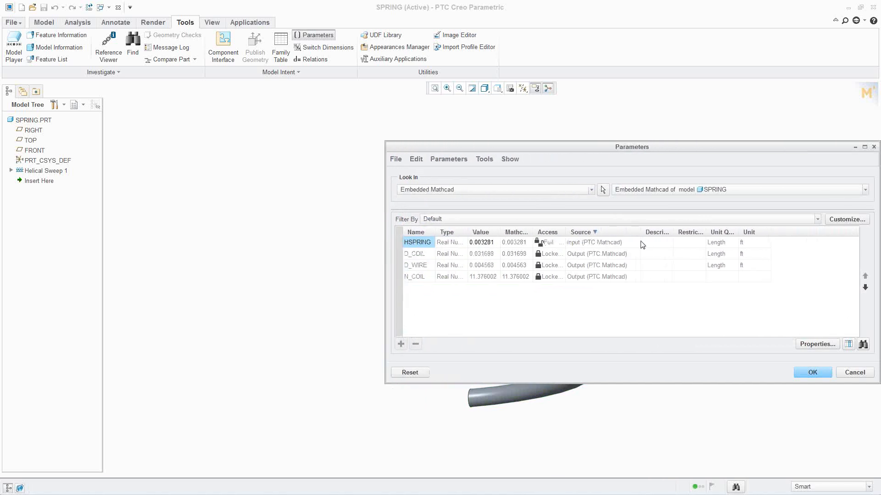
{"action": "left_click", "coordinate": [573, 242]}
{"action": "left_click", "coordinate": [581, 256]}
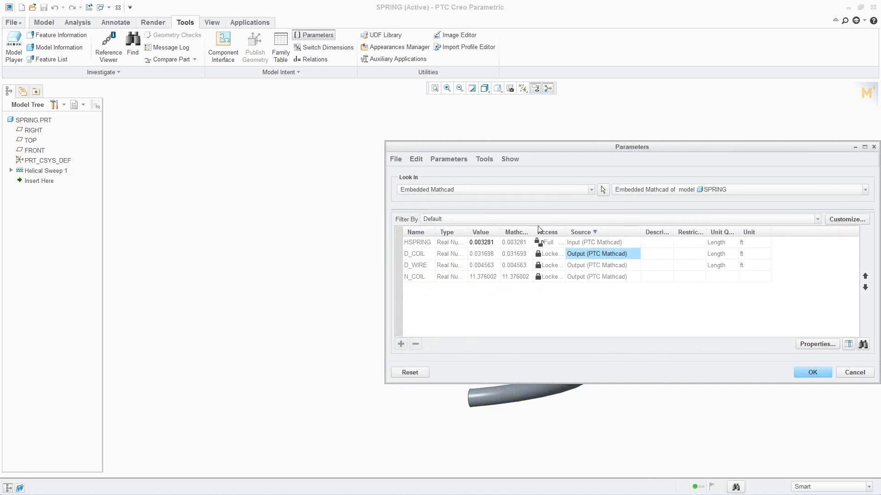
{"action": "left_click_drag", "start_coordinate": [533, 229], "coordinate": [569, 230]}
{"action": "left_click_drag", "start_coordinate": [435, 231], "coordinate": [452, 231]}
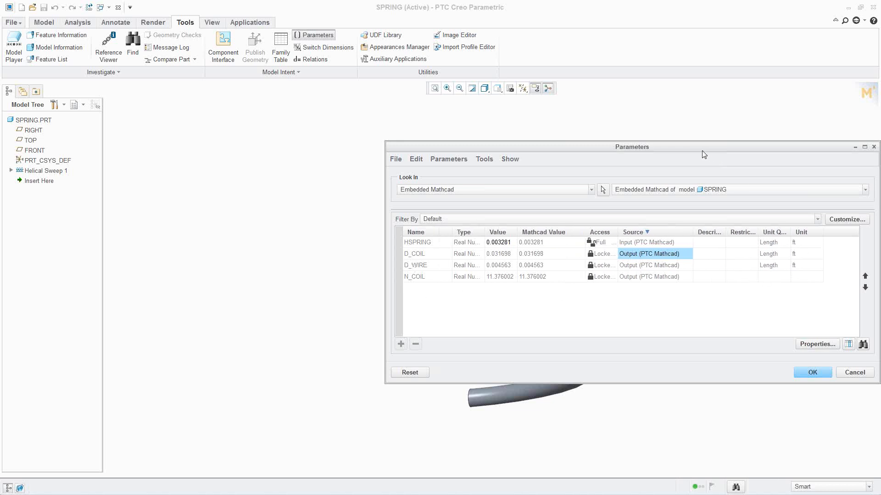
{"action": "left_click_drag", "start_coordinate": [701, 153], "coordinate": [618, 156]}
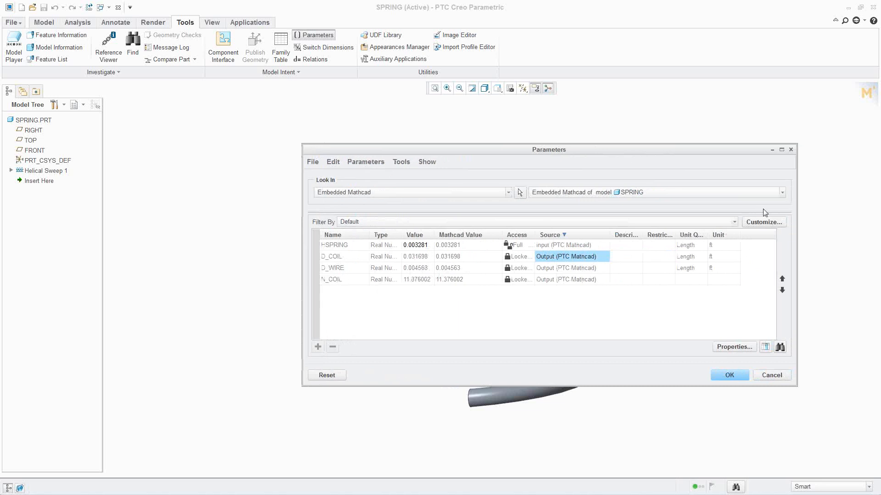
{"action": "left_click", "coordinate": [730, 376]}
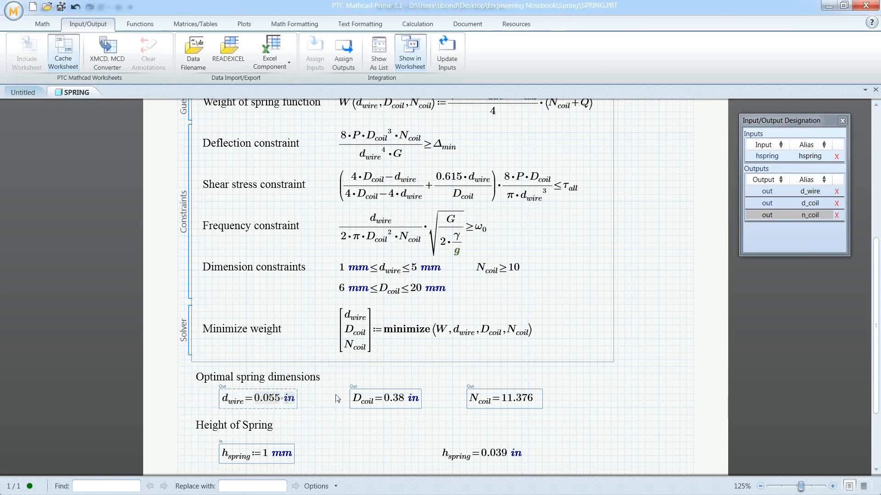
- In PTC Mathcad Prime, set the SPRING worksheet's unit system to SI and save the worksheet
{"action": "left_click", "coordinate": [287, 455]}
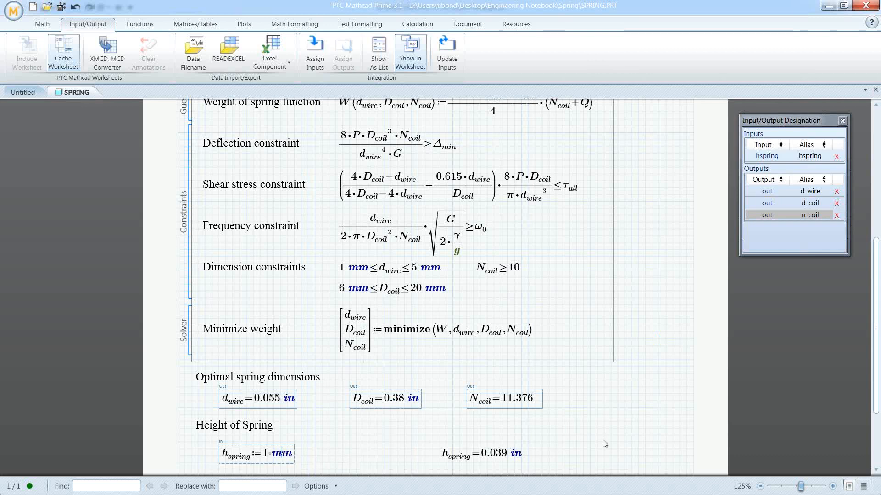
{"action": "left_click", "coordinate": [597, 443]}
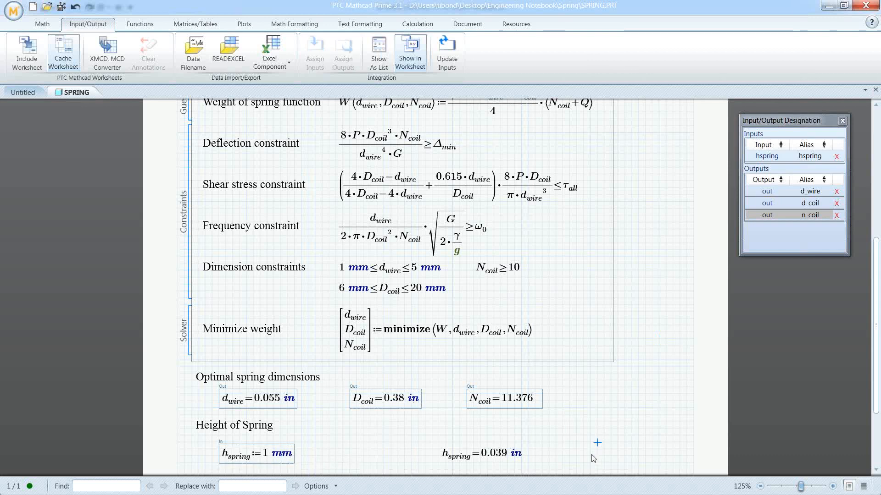
{"action": "left_click", "coordinate": [46, 25]}
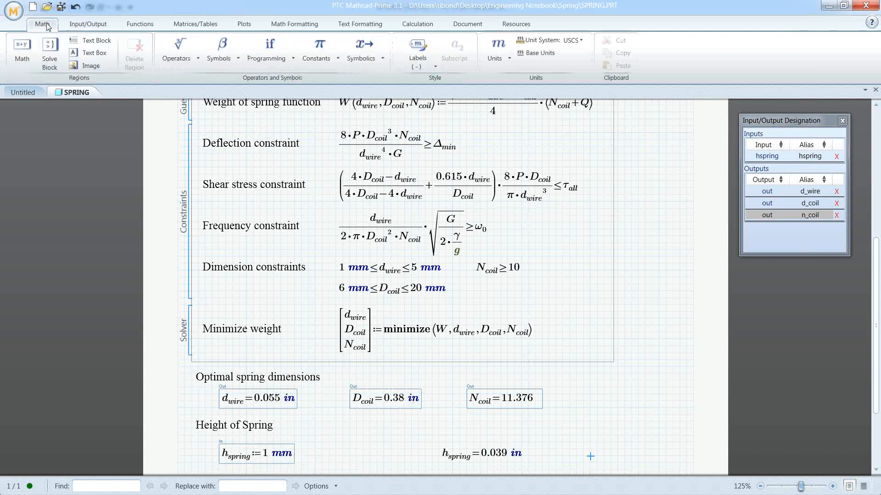
{"action": "left_click", "coordinate": [553, 41]}
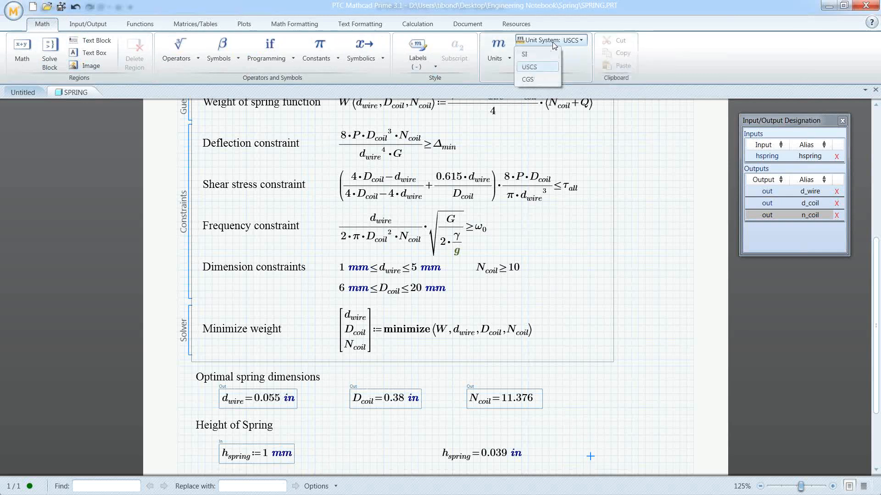
{"action": "left_click", "coordinate": [530, 55]}
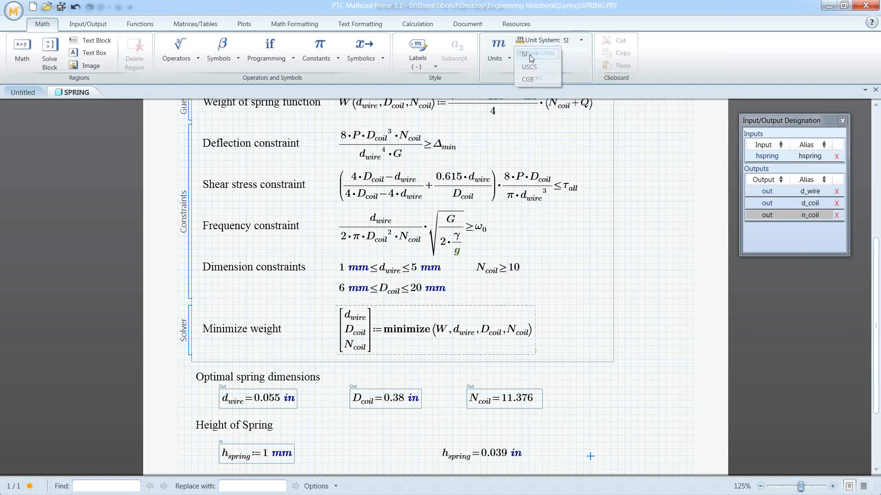
{"action": "left_click", "coordinate": [61, 7]}
{"action": "left_click", "coordinate": [488, 270]}
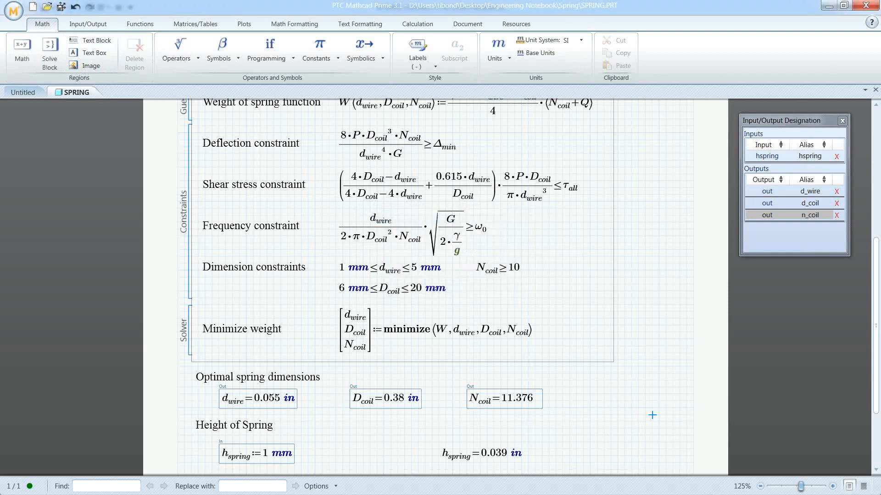
- Switch to PTC Creo Parametric and check the values and units of the spring's embedded Mathcad parameters
{"action": "key", "text": "alt+Tab"}
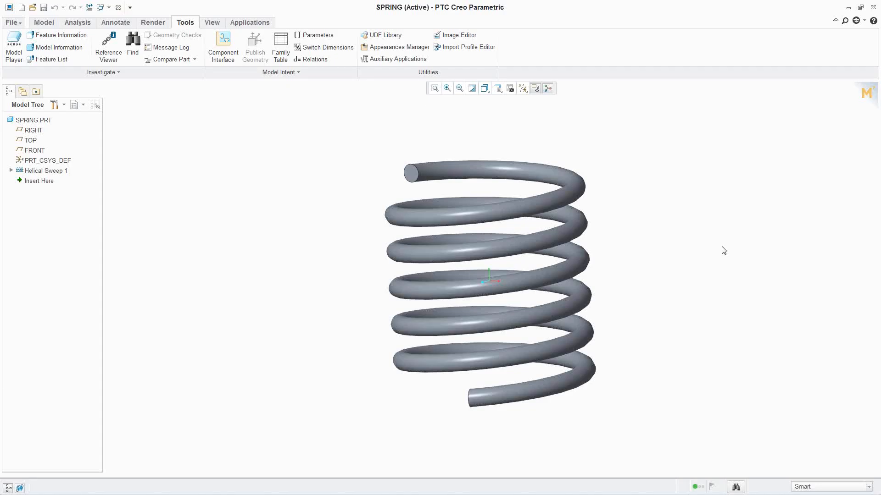
{"action": "left_click", "coordinate": [313, 36]}
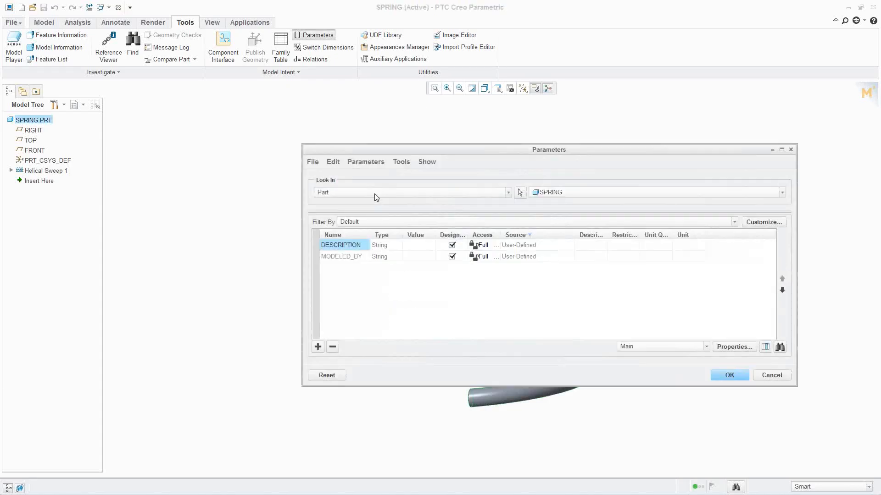
{"action": "left_click", "coordinate": [374, 193]}
{"action": "left_click", "coordinate": [365, 285]}
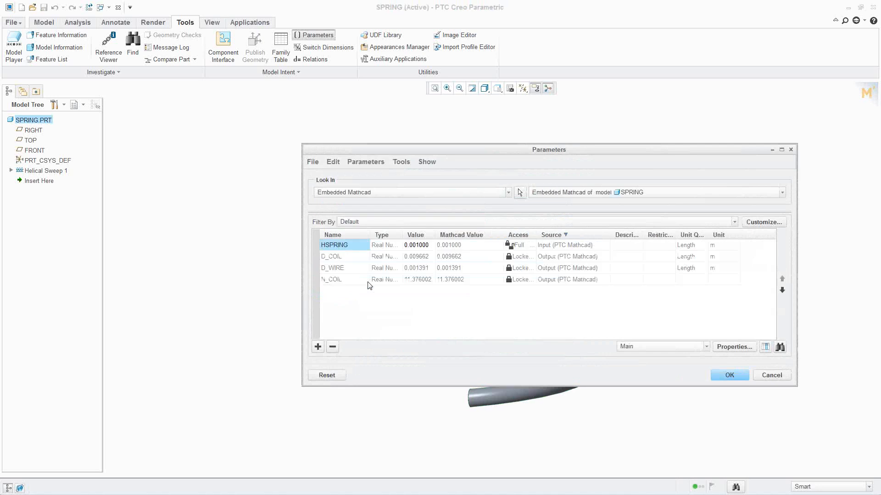
{"action": "left_click", "coordinate": [732, 246]}
{"action": "left_click", "coordinate": [725, 258]}
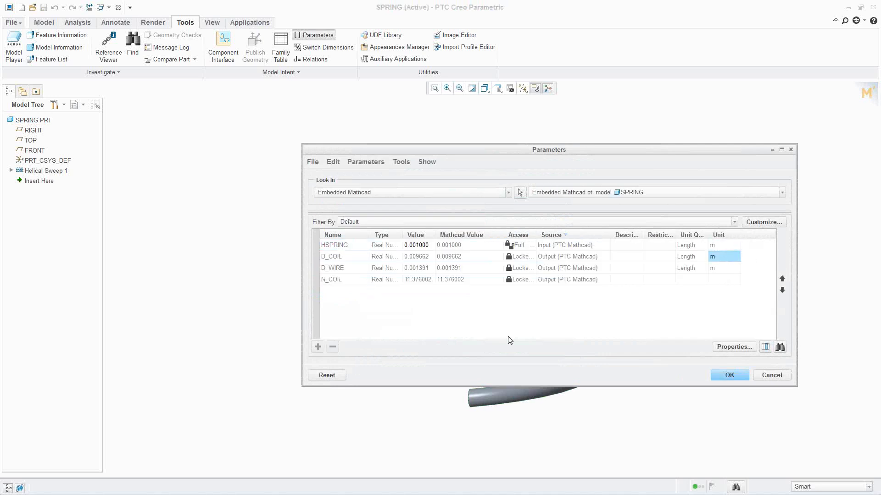
{"action": "left_click_drag", "start_coordinate": [504, 235], "coordinate": [492, 236]}
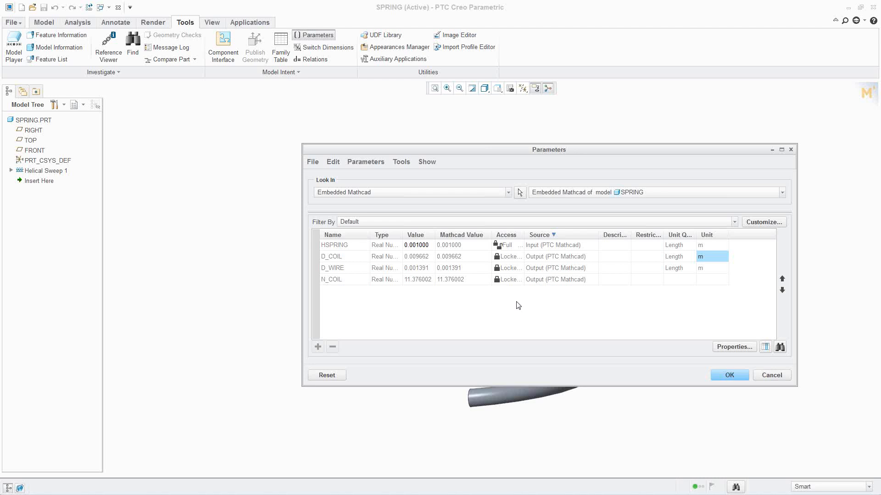
{"action": "left_click", "coordinate": [729, 376]}
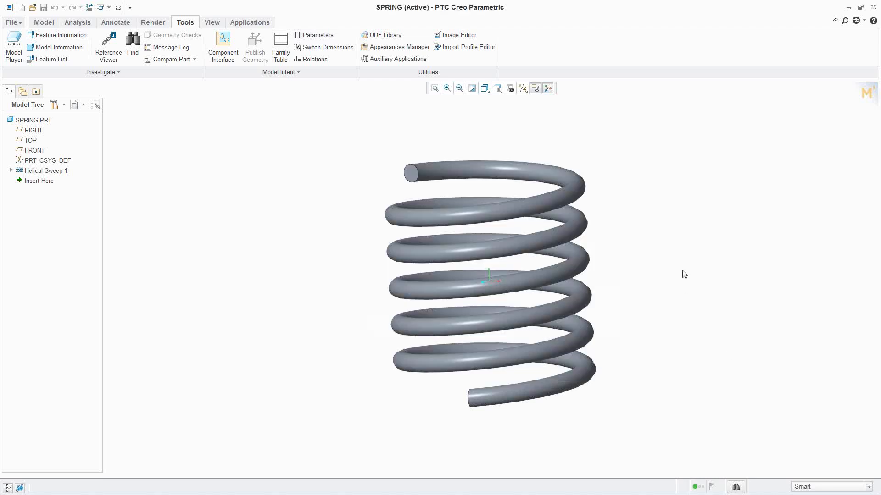
- Open the spring part's relations and filter the local parameters to Current and all sublevels, resizing the dialog to show them
{"action": "middle_click_drag", "start_coordinate": [682, 270], "coordinate": [487, 270]}
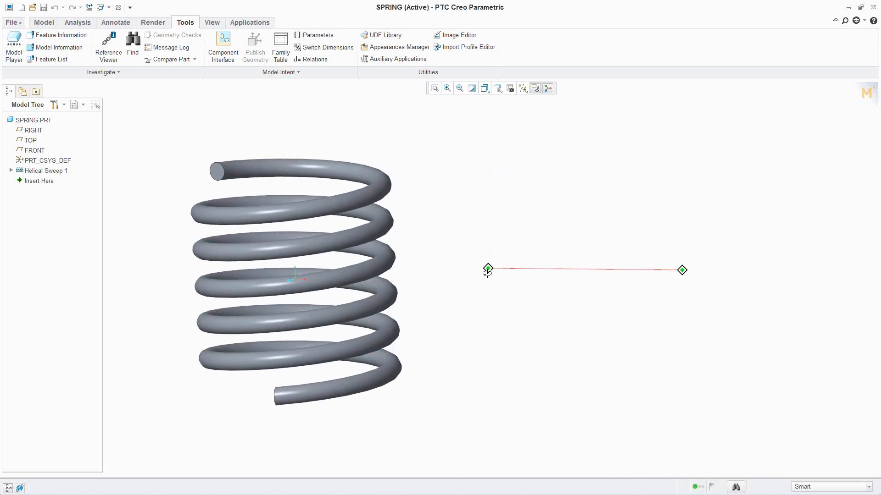
{"action": "left_click", "coordinate": [312, 59]}
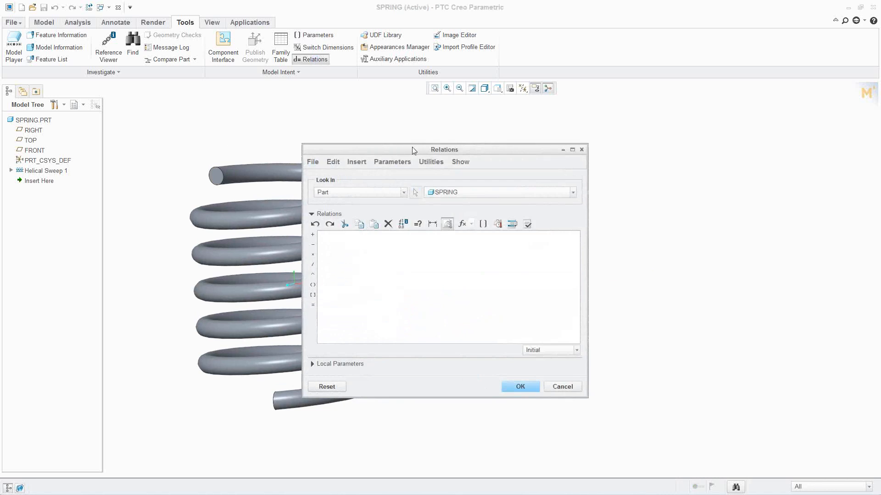
{"action": "left_click_drag", "start_coordinate": [411, 149], "coordinate": [533, 111]}
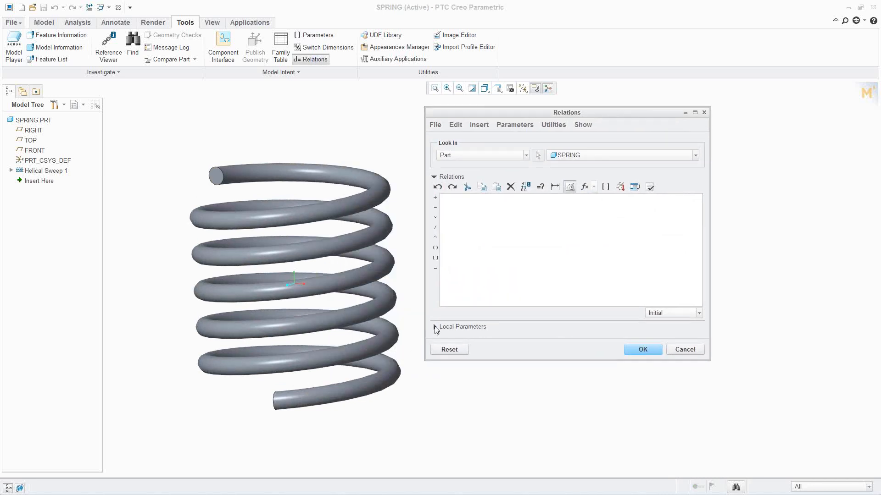
{"action": "left_click", "coordinate": [434, 327]}
{"action": "left_click", "coordinate": [477, 331]}
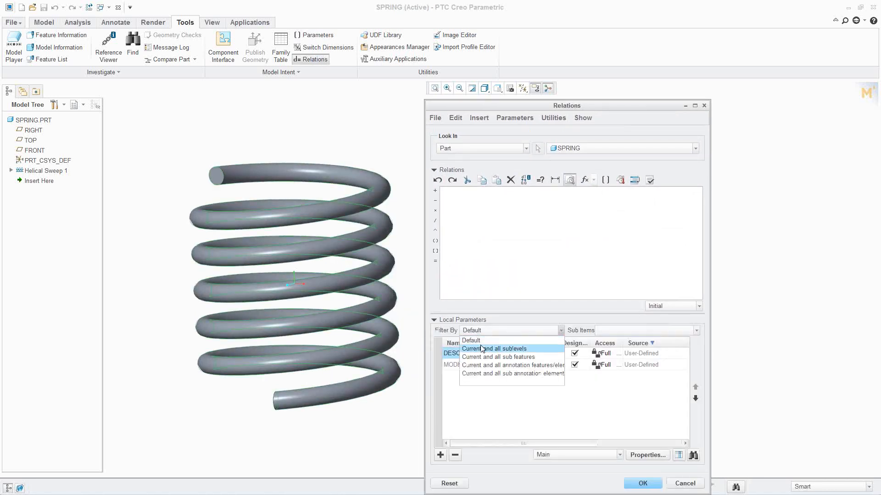
{"action": "left_click", "coordinate": [482, 349]}
{"action": "left_click_drag", "start_coordinate": [709, 307], "coordinate": [835, 307]}
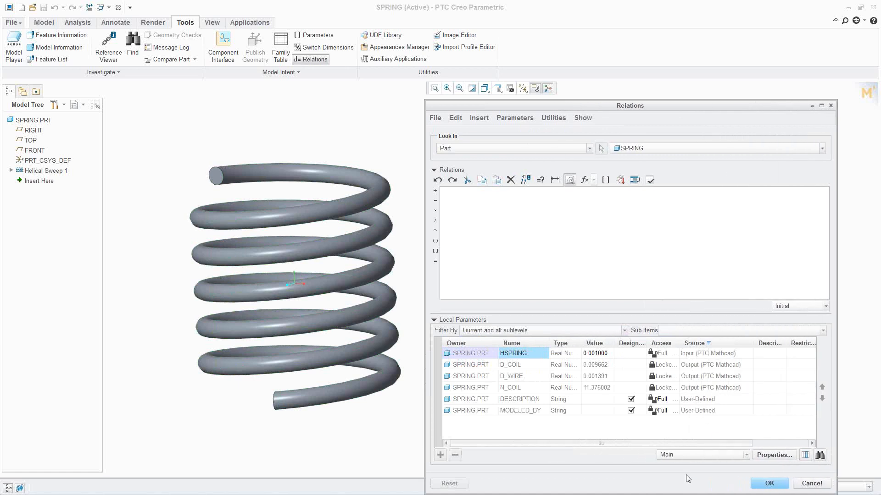
{"action": "left_click_drag", "start_coordinate": [680, 493], "coordinate": [680, 473]}
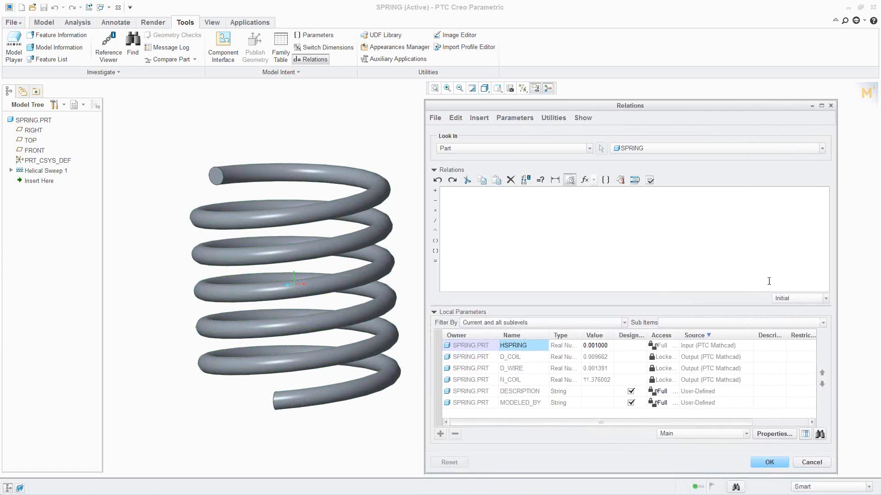
- Display the dimension symbols of Helical Sweep 1 on the model and set the relations scope back to Part
{"action": "left_click", "coordinate": [466, 146]}
{"action": "left_click", "coordinate": [452, 166]}
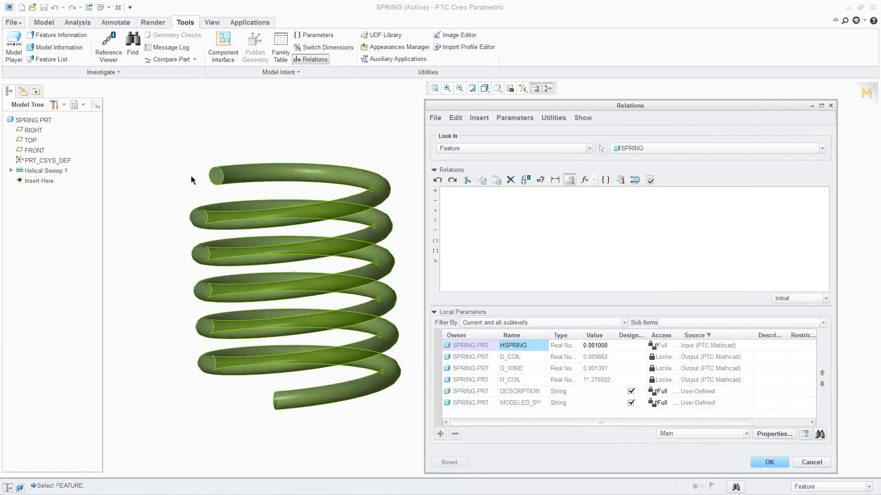
{"action": "left_click", "coordinate": [52, 172]}
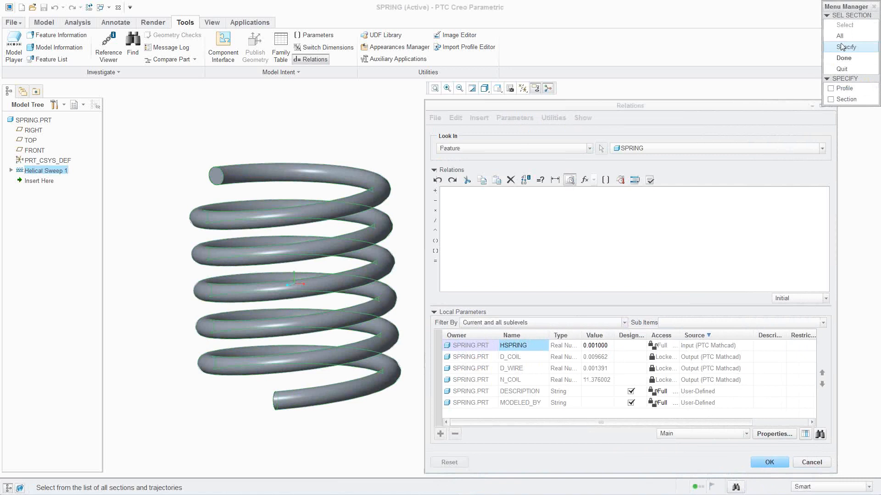
{"action": "left_click", "coordinate": [841, 42]}
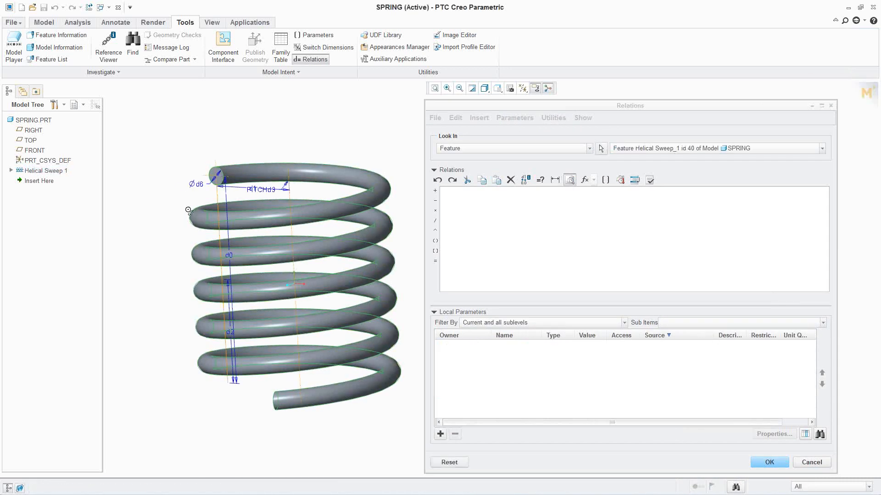
{"action": "middle_click_drag", "start_coordinate": [186, 209], "coordinate": [181, 187]}
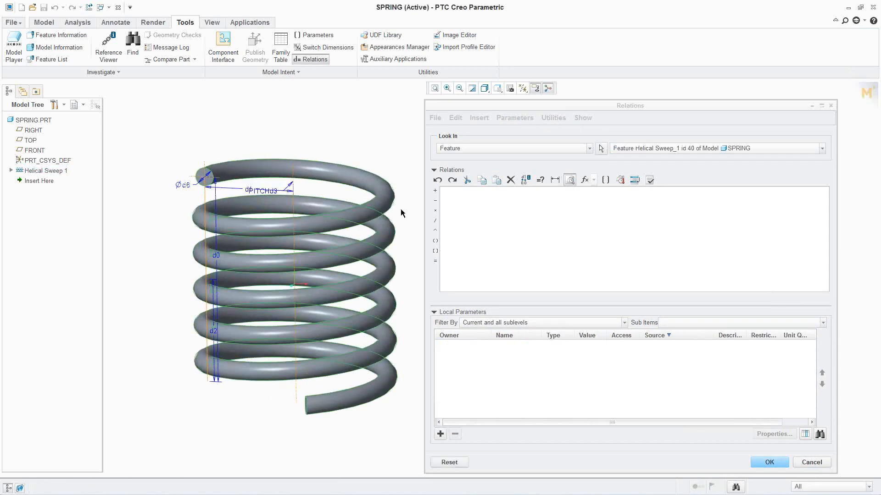
{"action": "left_click", "coordinate": [507, 148]}
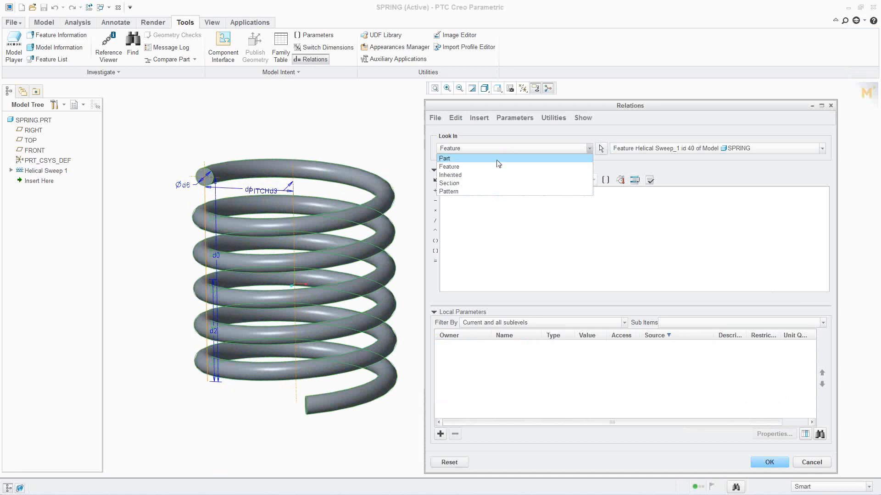
{"action": "left_click", "coordinate": [497, 158]}
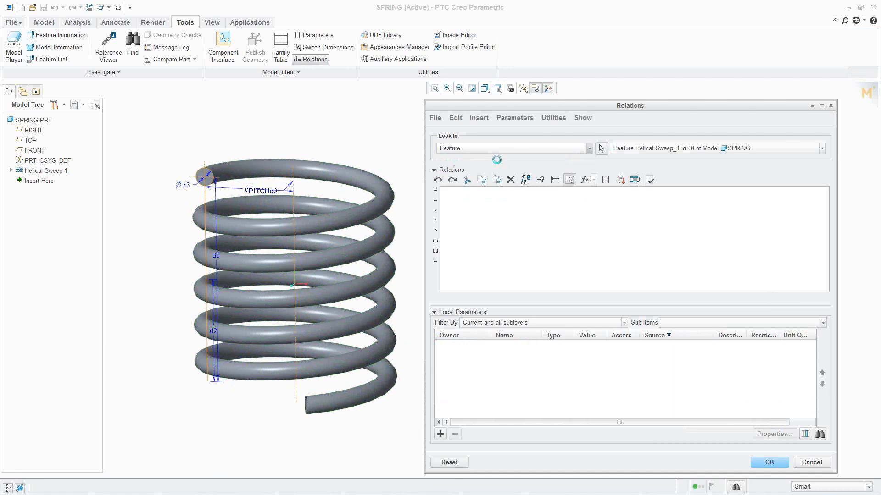
- Write the part relation d6=D_WIRE:MATHCAD to drive the wire diameter from the Mathcad output
{"action": "left_click", "coordinate": [474, 198]}
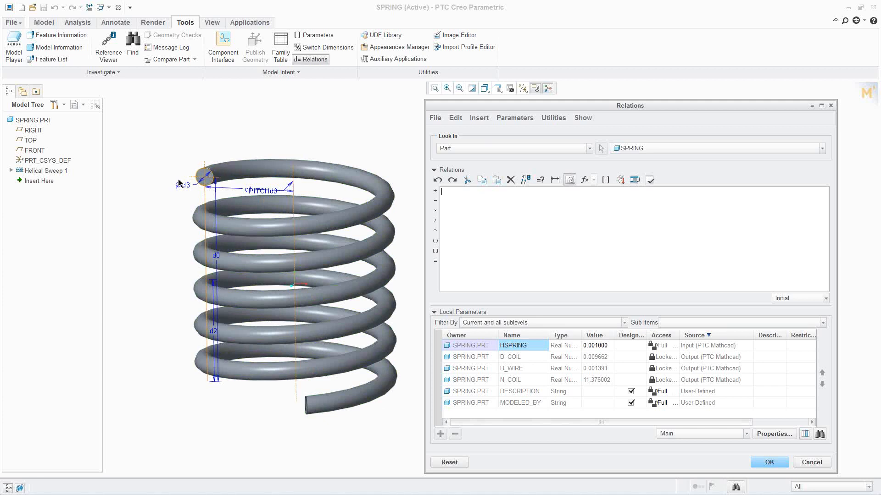
{"action": "left_click", "coordinate": [186, 188]}
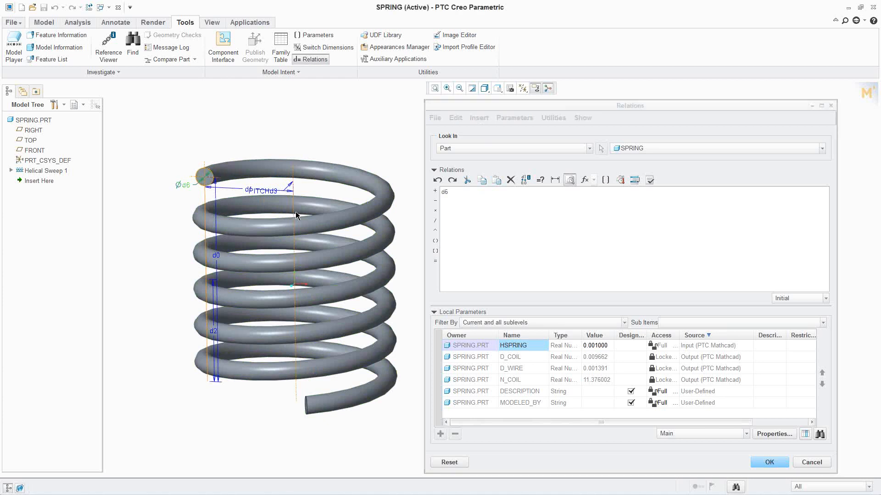
{"action": "left_click", "coordinate": [481, 195]}
{"action": "type", "text": "="}
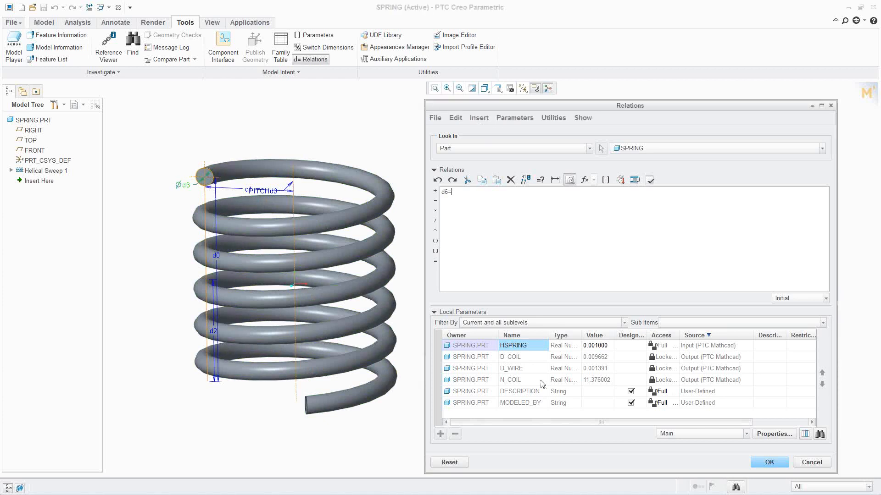
{"action": "right_click", "coordinate": [515, 370]}
{"action": "left_click", "coordinate": [548, 299]}
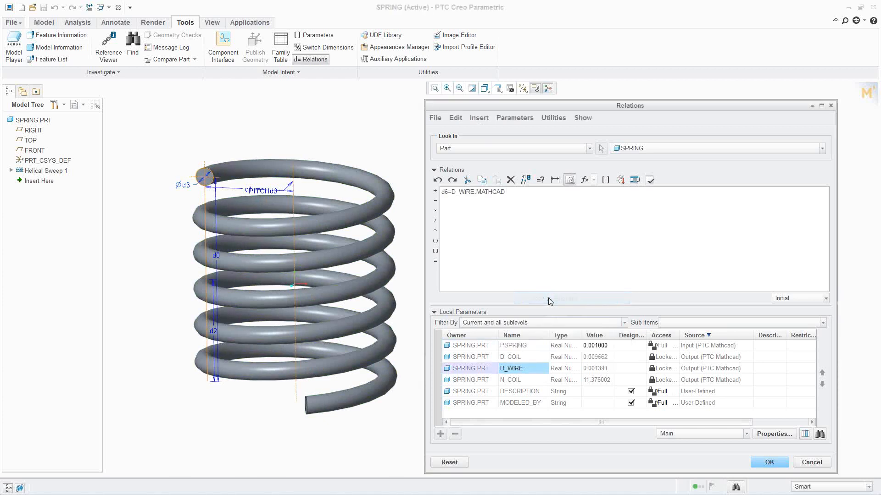
{"action": "key", "text": "Return"}
- Add the relation d1=D_COIL:MATHCAD/2 to drive the coil radius from the Mathcad coil diameter
{"action": "left_click", "coordinate": [248, 192]}
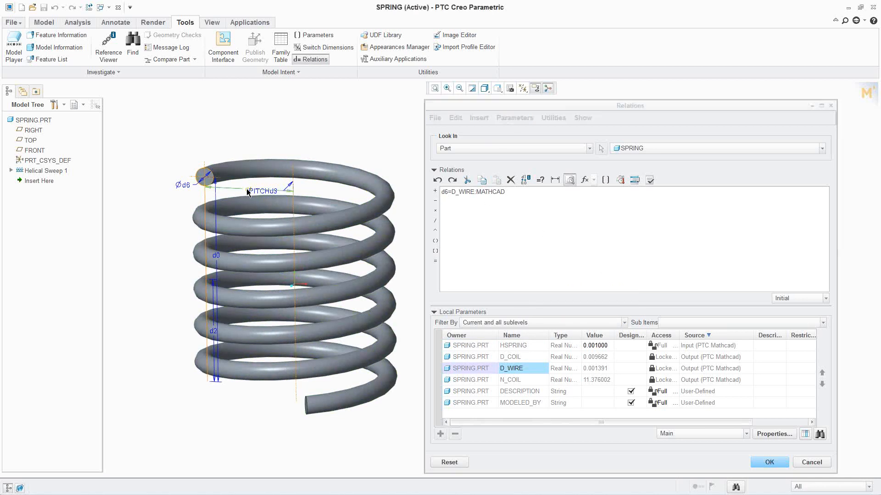
{"action": "left_click", "coordinate": [456, 198]}
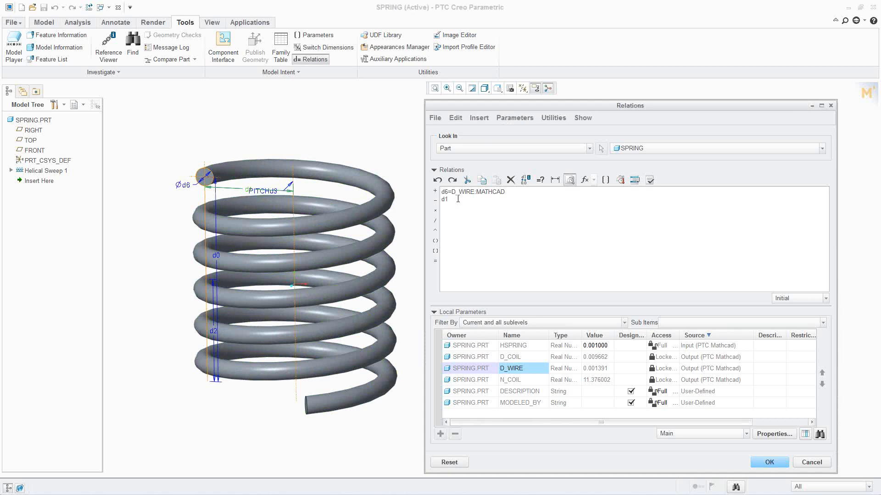
{"action": "right_click", "coordinate": [519, 357]}
{"action": "left_click", "coordinate": [564, 426]}
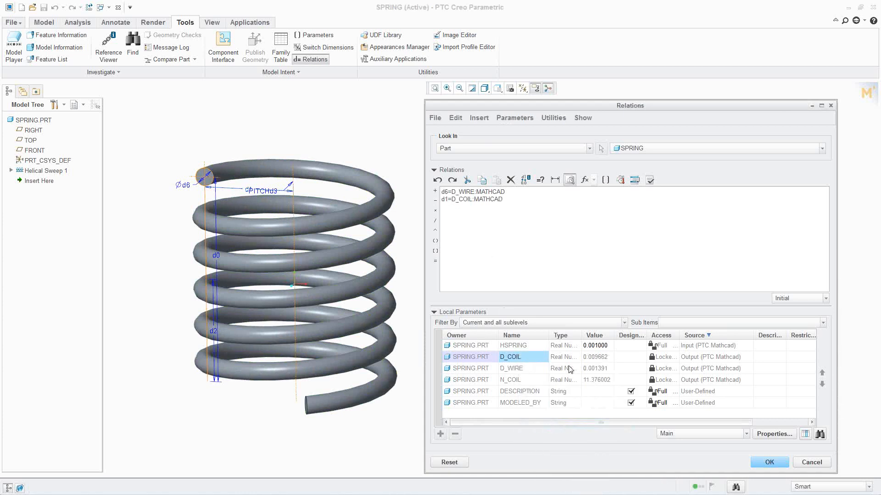
{"action": "type", "text": "/2"}
- Add the relation d0=d3*N_COIL:MATHCAD so the spring height follows from the pitch and the number of coils
{"action": "left_click", "coordinate": [216, 255]}
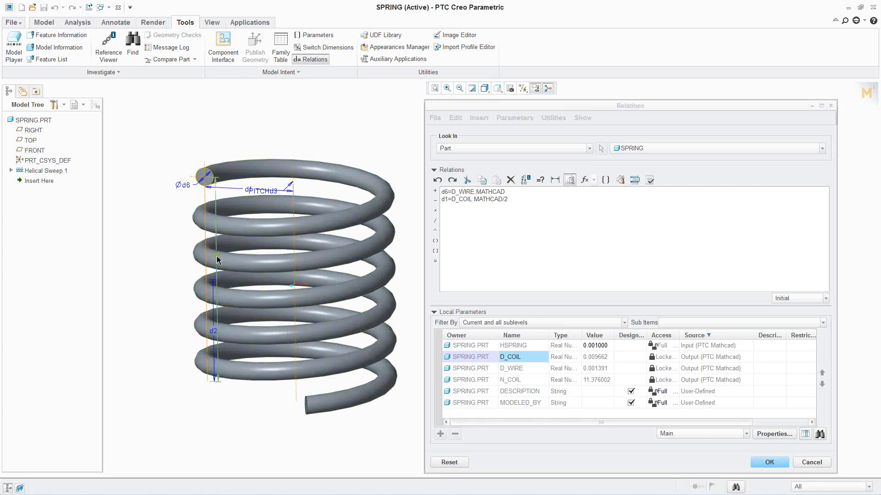
{"action": "type", "text": "="}
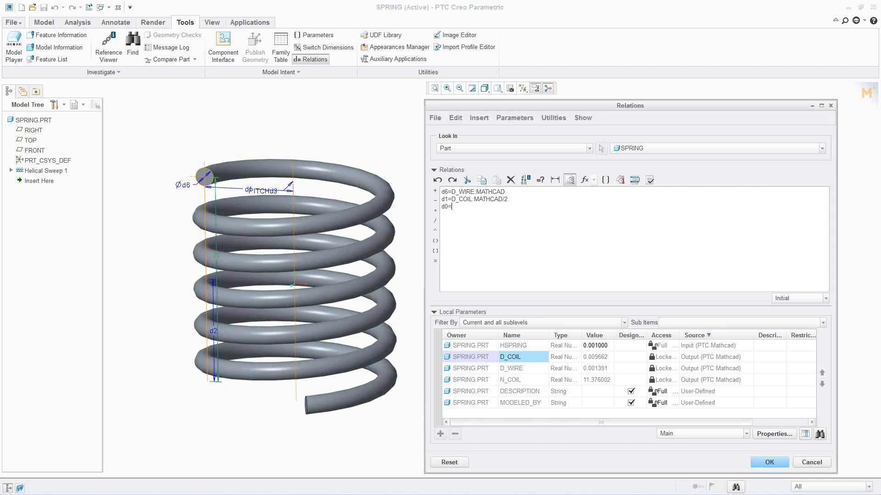
{"action": "left_click", "coordinate": [268, 190]}
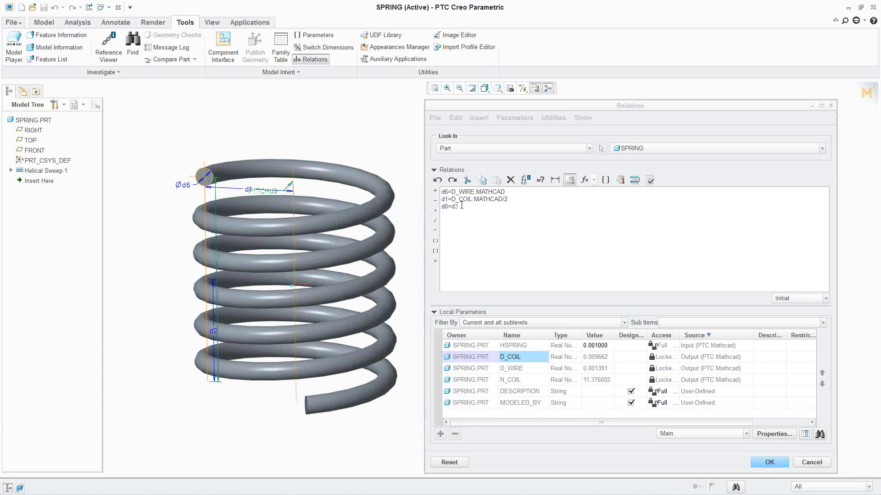
{"action": "left_click", "coordinate": [509, 380]}
{"action": "right_click", "coordinate": [509, 381]}
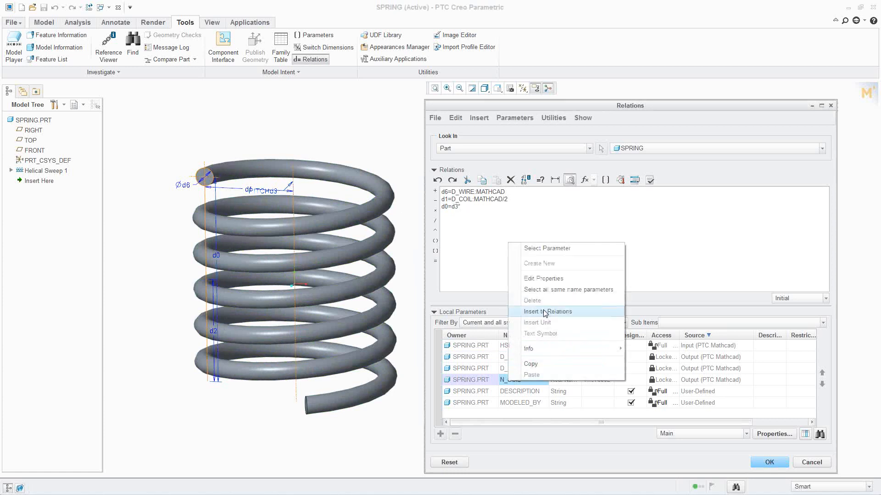
{"action": "left_click", "coordinate": [546, 312]}
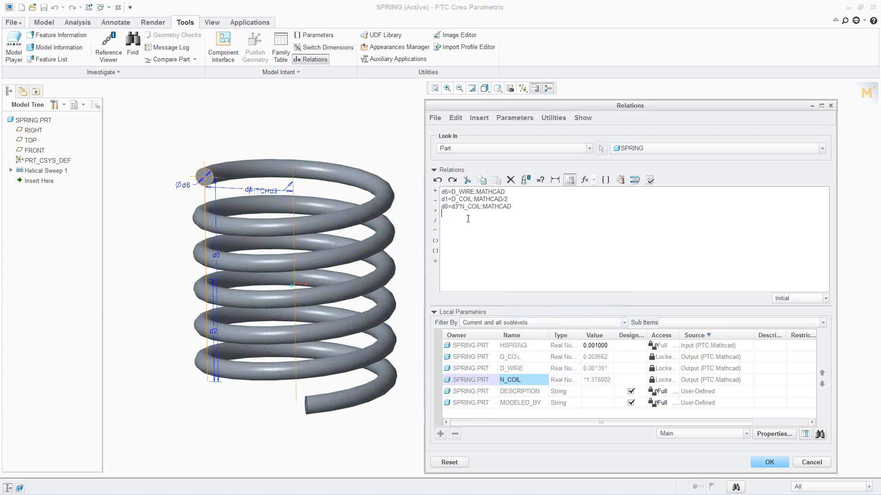
- Add the relation d2=d0/2 to keep that dimension at half of the spring height
{"action": "left_click", "coordinate": [213, 331]}
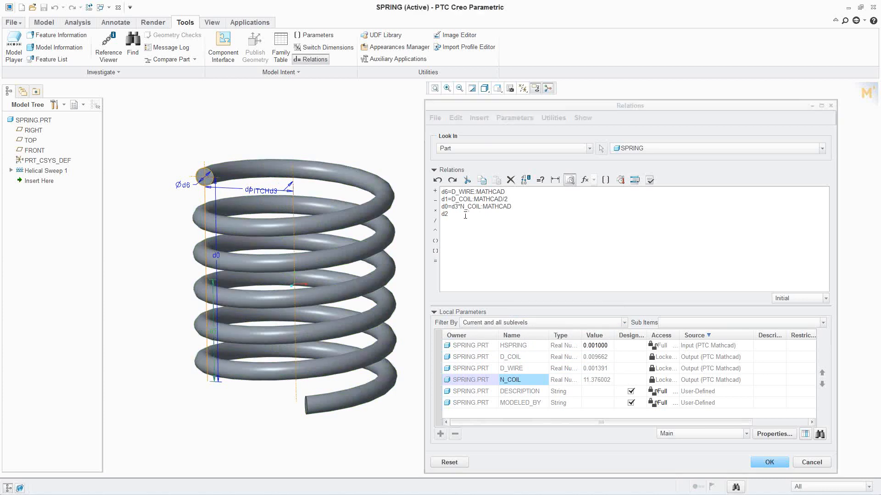
{"action": "left_click", "coordinate": [216, 256]}
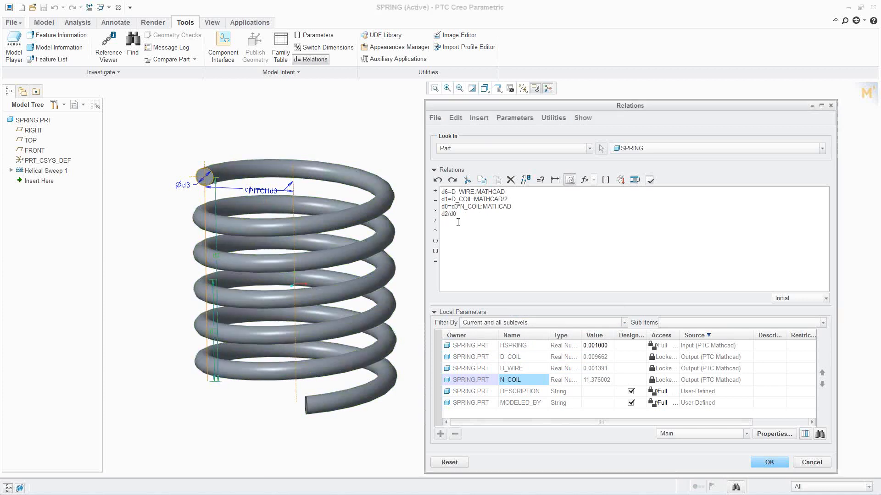
{"action": "type", "text": "/2"}
{"action": "key", "text": "Return"}
- Add the relation HSPRING:MATHCAD=d0+d6 to pass the overall spring height to the Mathcad input parameter
{"action": "left_click", "coordinate": [520, 346]}
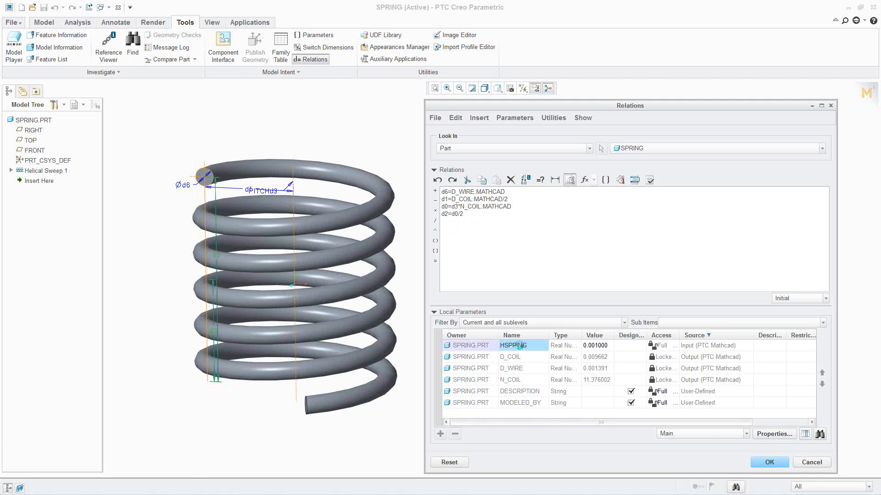
{"action": "right_click", "coordinate": [519, 345]}
{"action": "left_click", "coordinate": [546, 415]}
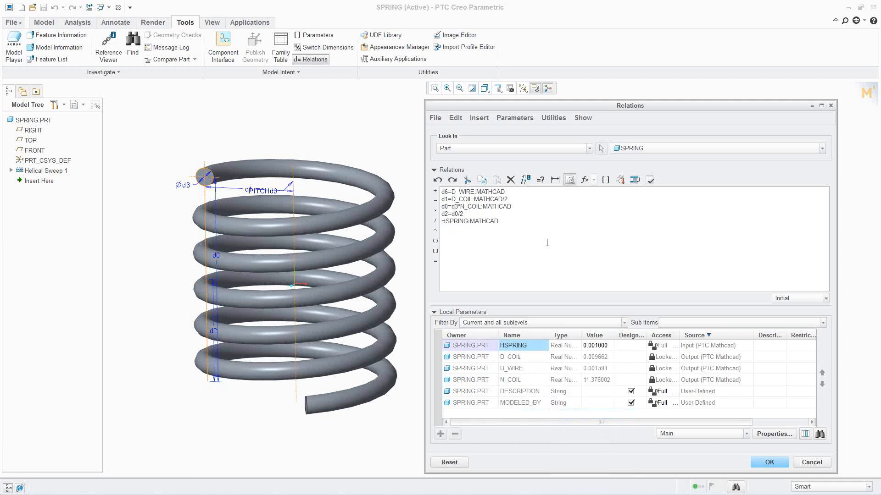
{"action": "left_click", "coordinate": [517, 224]}
{"action": "type", "text": "d0"}
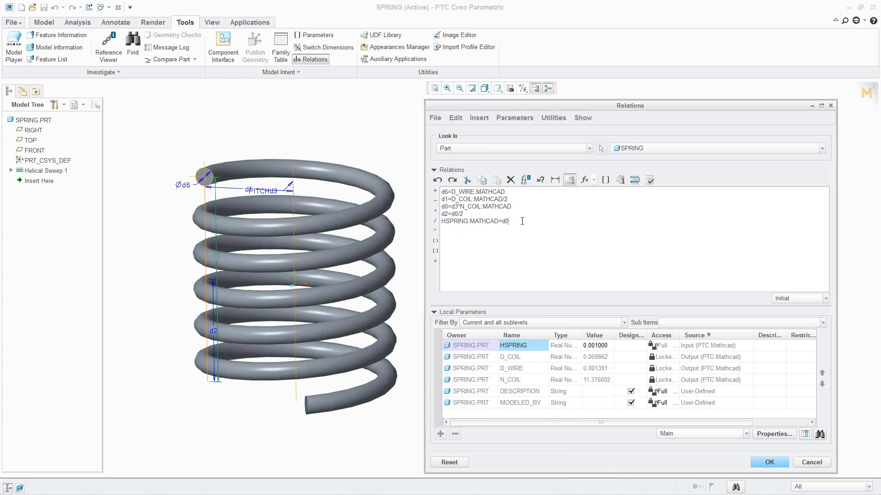
{"action": "type", "text": "+"}
{"action": "left_click", "coordinate": [183, 186]}
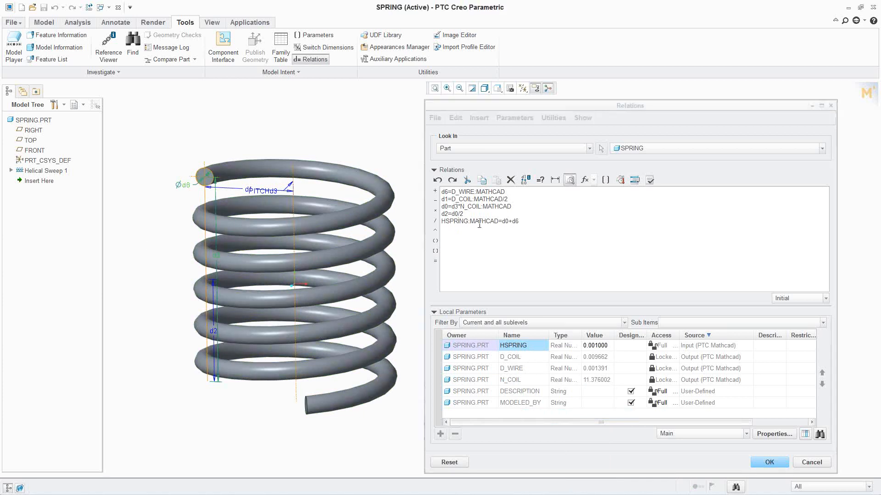
- Verify the spring part's relations and accept them
{"action": "left_click", "coordinate": [650, 180]}
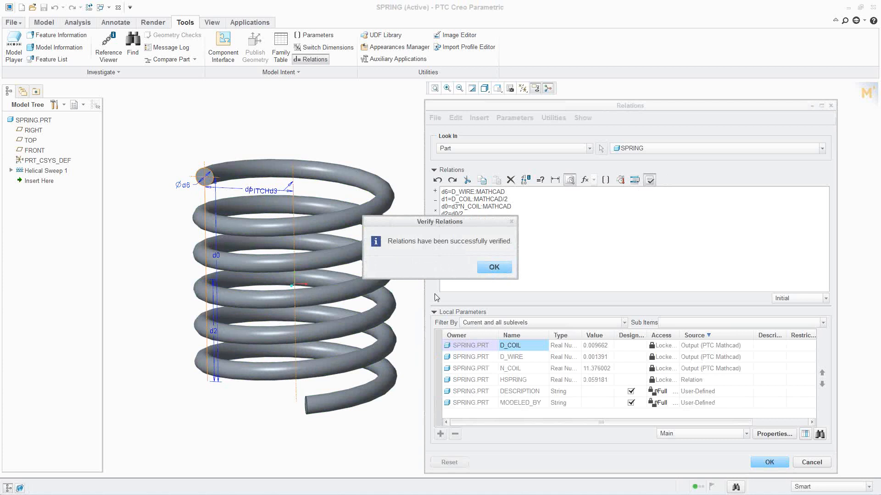
{"action": "left_click", "coordinate": [494, 270]}
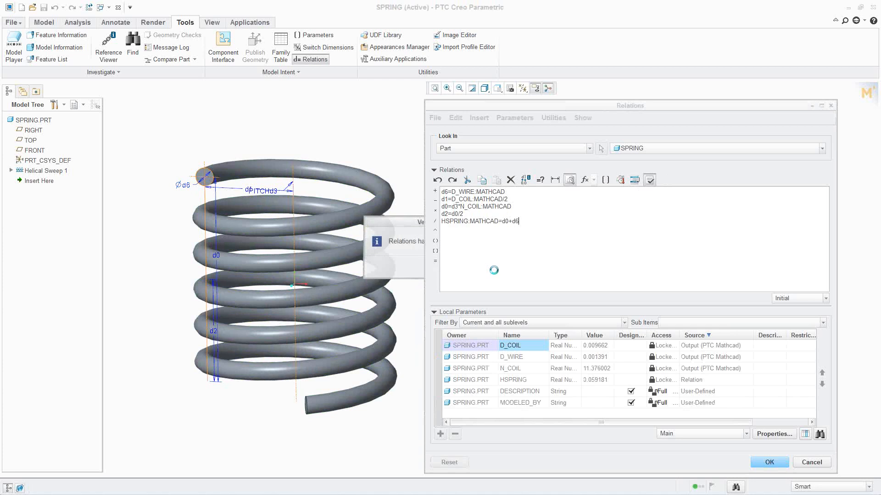
{"action": "left_click", "coordinate": [769, 464]}
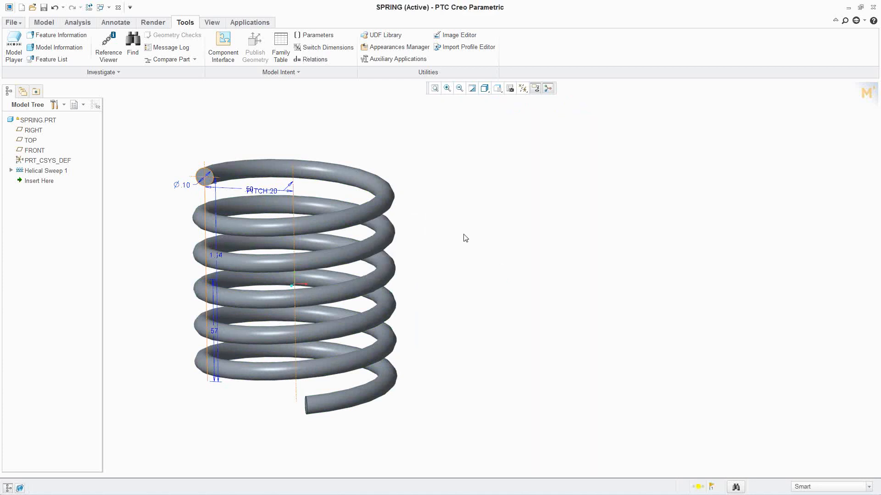
- Regenerate Helical Sweep 1 of the spring through the Regeneration Manager and inspect the updated geometry
{"action": "middle_click_drag", "start_coordinate": [496, 219], "coordinate": [643, 222], "text": "shift"}
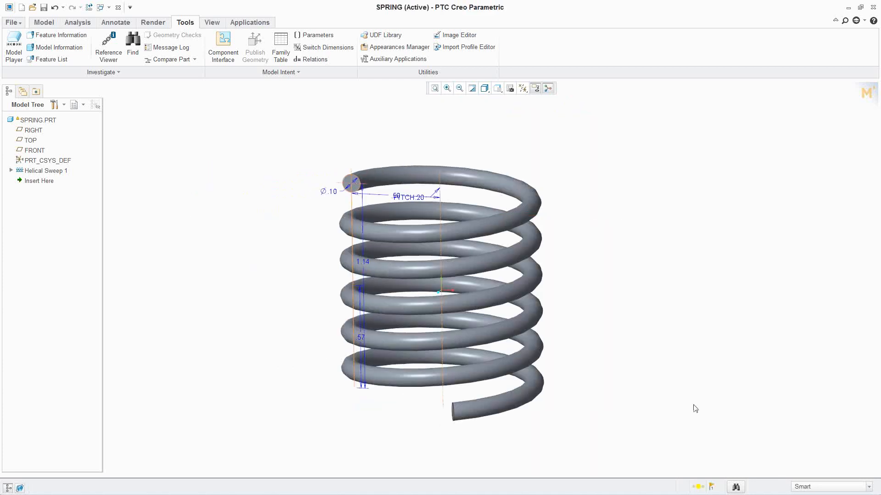
{"action": "left_click", "coordinate": [698, 488]}
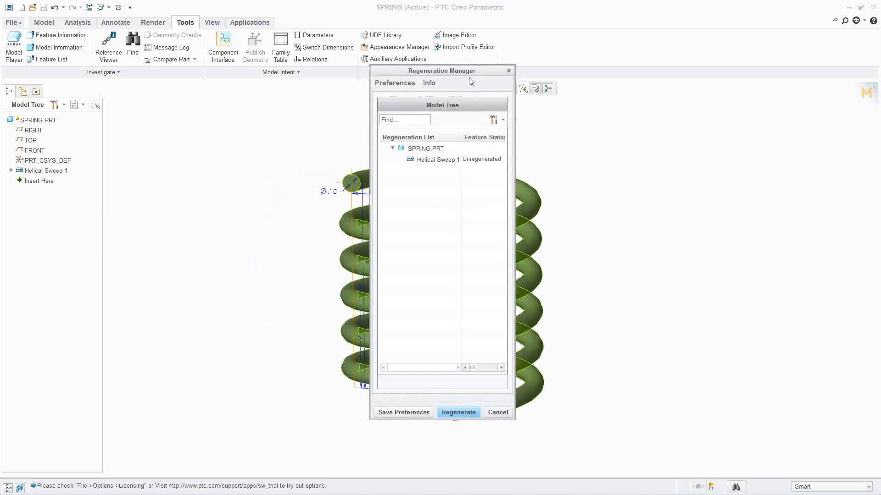
{"action": "left_click_drag", "start_coordinate": [470, 82], "coordinate": [652, 100]}
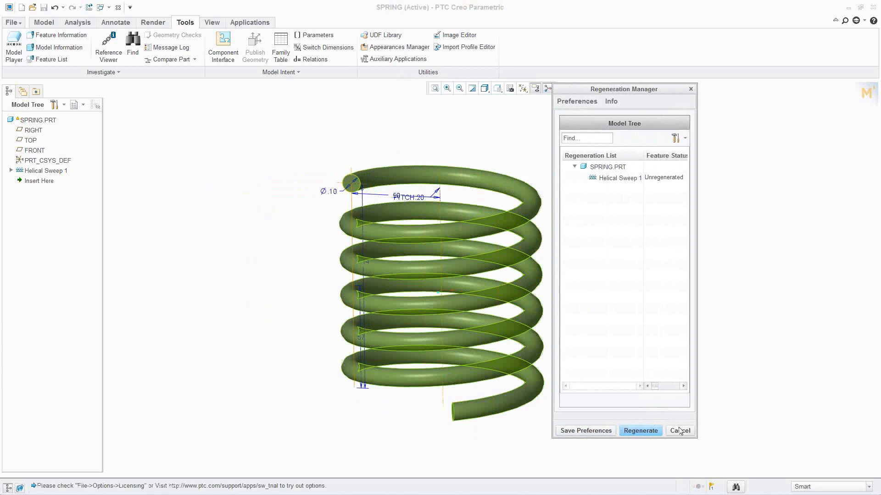
{"action": "left_click", "coordinate": [640, 431]}
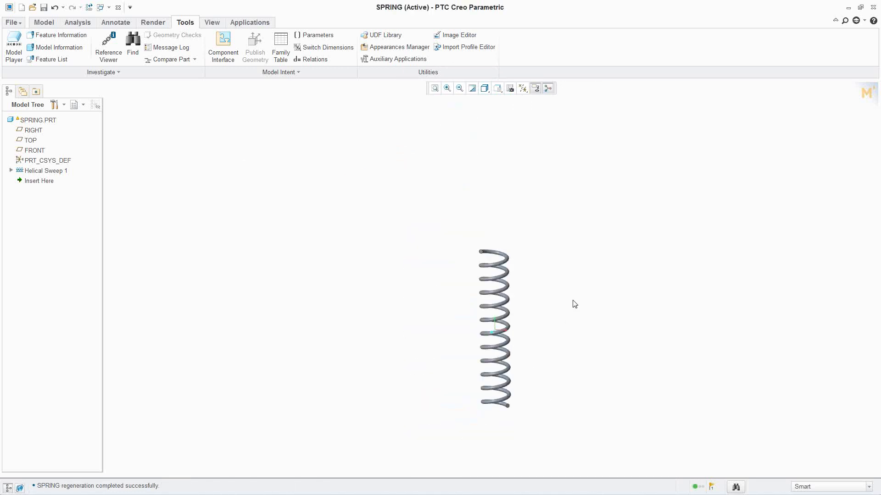
{"action": "middle_click_drag", "start_coordinate": [575, 304], "coordinate": [541, 257]}
{"action": "scroll", "coordinate": [528, 380], "scroll_direction": "up", "scroll_amount": 3}
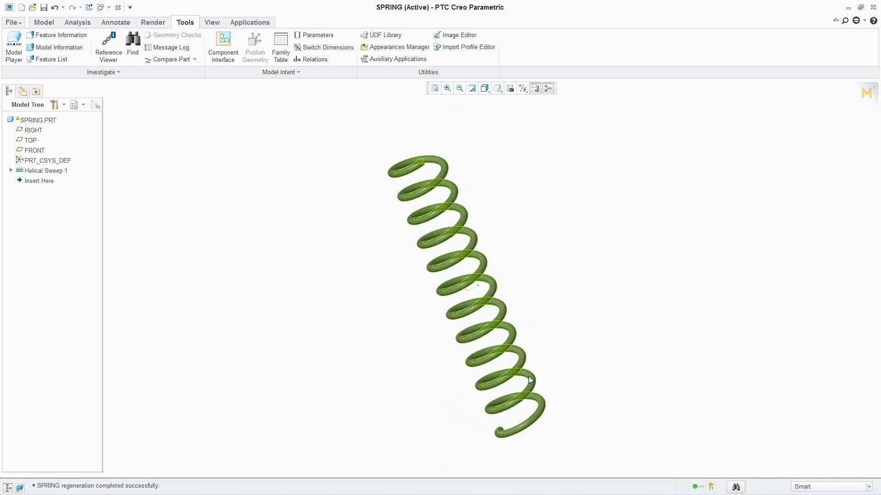
- Check the model's notification, switch to the SPRING worksheet in PTC Mathcad Prime and update its inputs from the model
{"action": "left_click", "coordinate": [711, 487]}
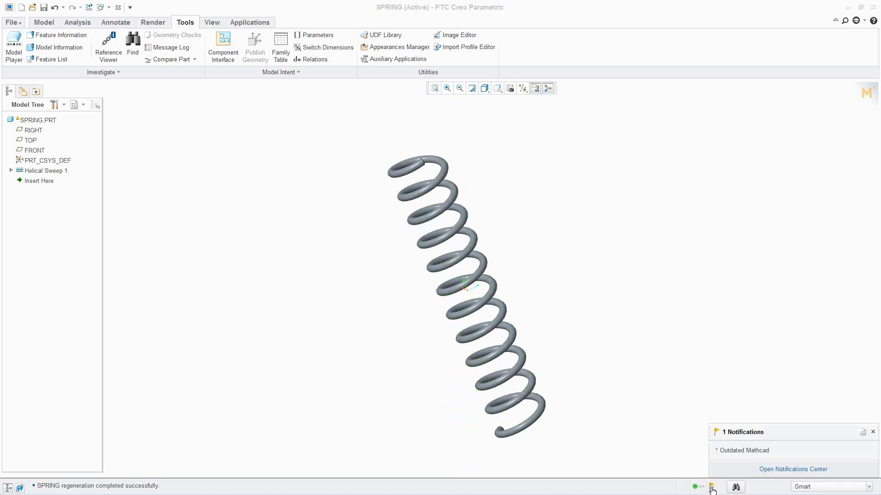
{"action": "left_click", "coordinate": [873, 432]}
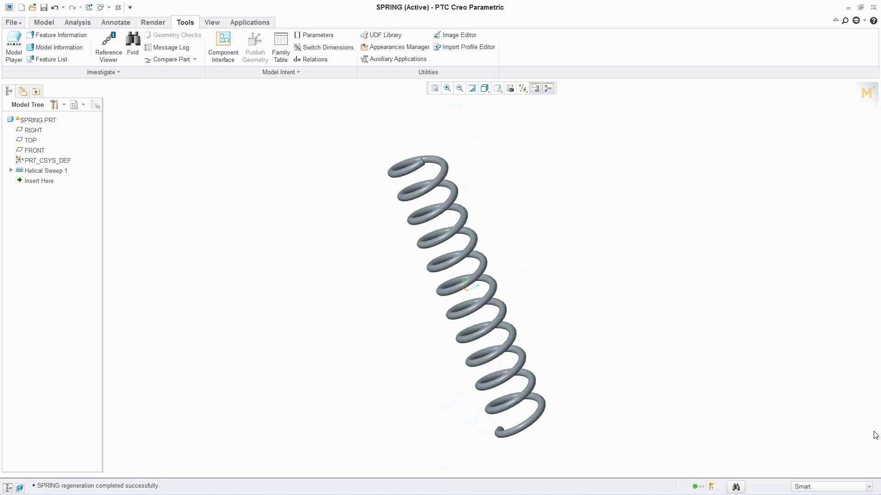
{"action": "left_click", "coordinate": [870, 93]}
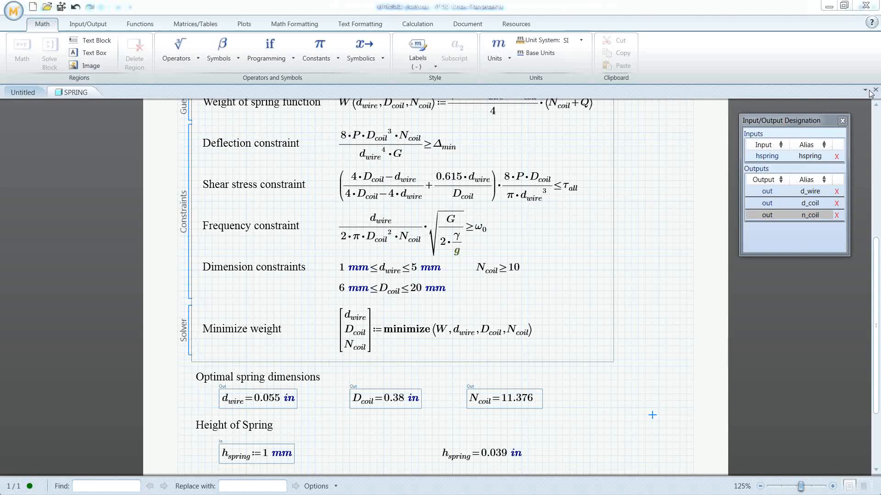
{"action": "left_click", "coordinate": [97, 28]}
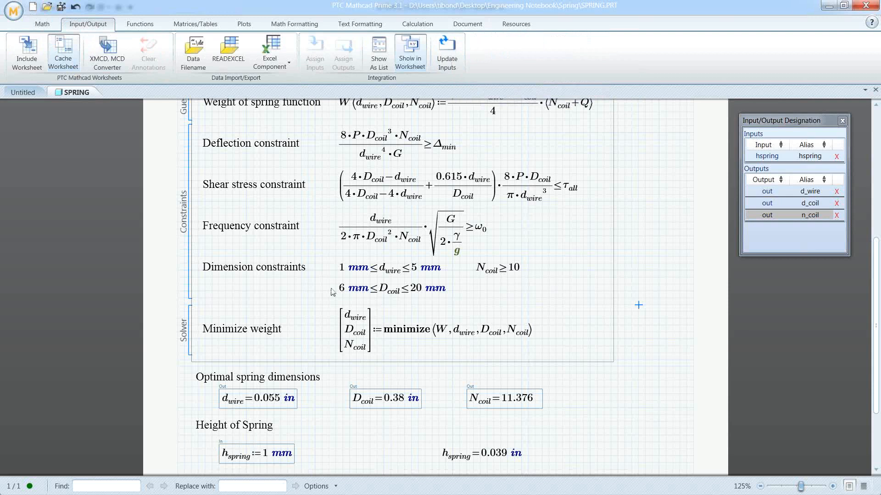
{"action": "left_click", "coordinate": [455, 61]}
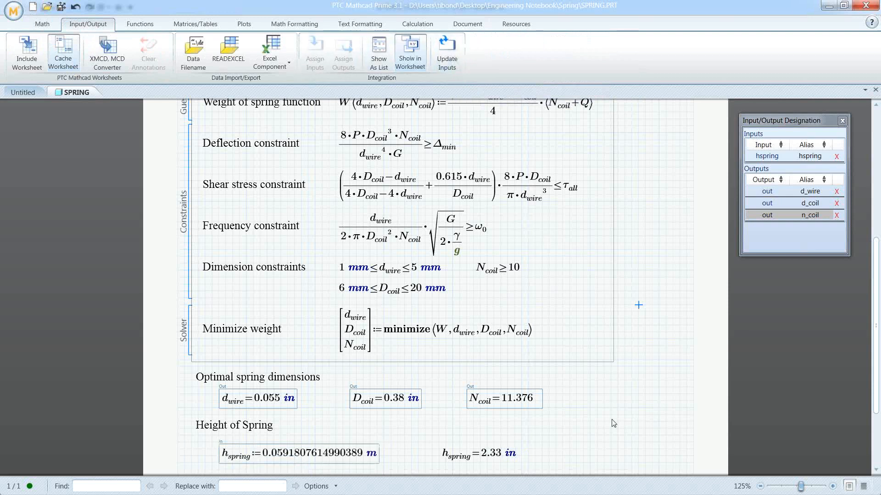
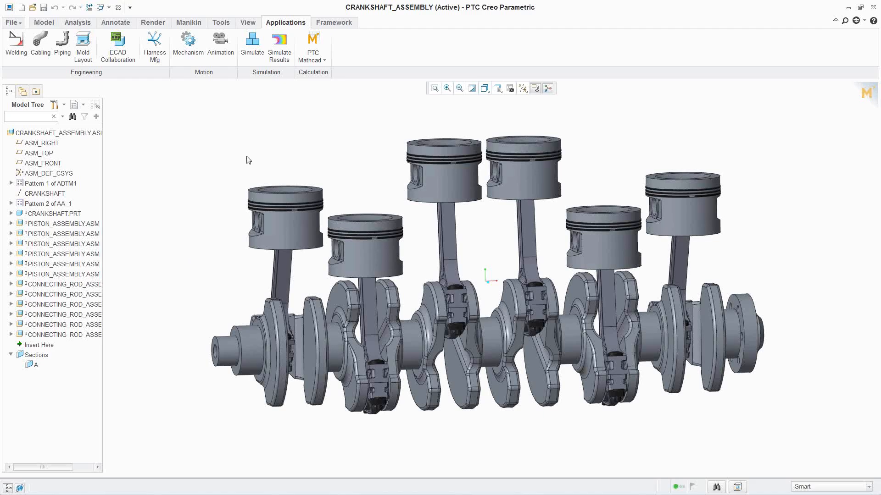
- Display the dimensions of Sketch 4 in PISTON.PRT of the first piston assembly
{"action": "scroll", "coordinate": [243, 168], "scroll_direction": "up", "scroll_amount": 5}
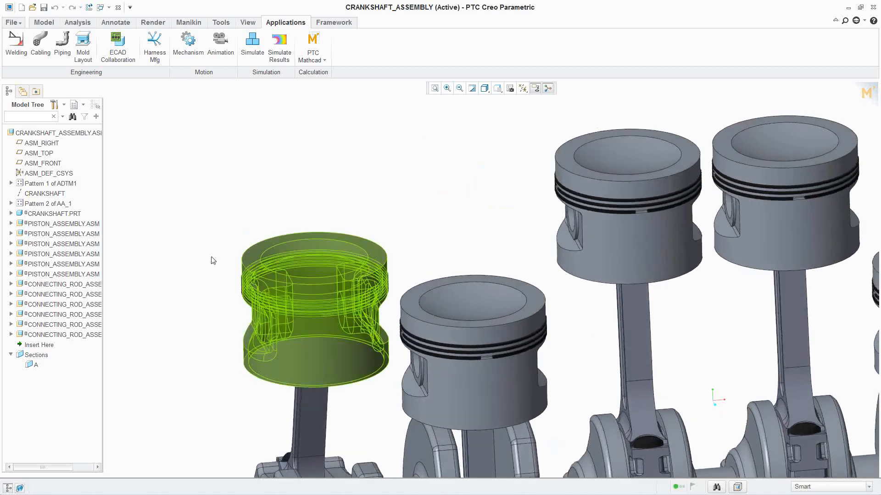
{"action": "left_click", "coordinate": [11, 213]}
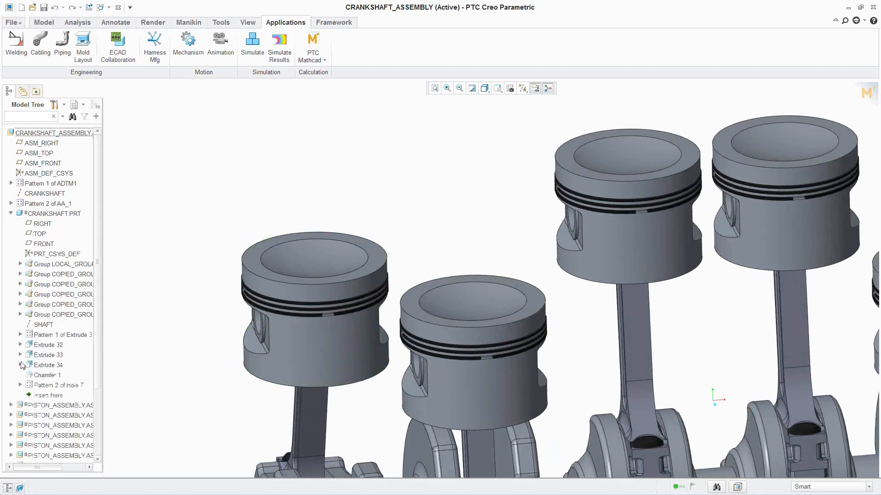
{"action": "left_click", "coordinate": [11, 213]}
{"action": "left_click", "coordinate": [11, 224]}
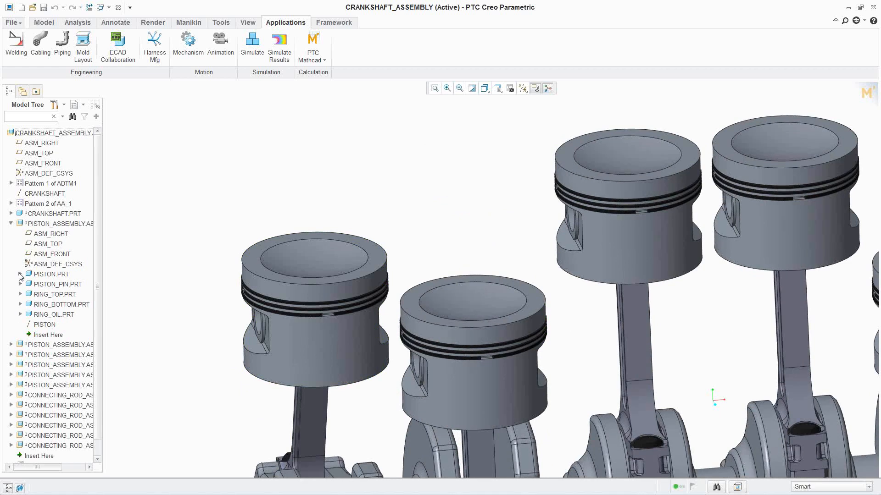
{"action": "left_click", "coordinate": [20, 274]}
{"action": "scroll", "coordinate": [66, 347], "scroll_direction": "down", "scroll_amount": 4}
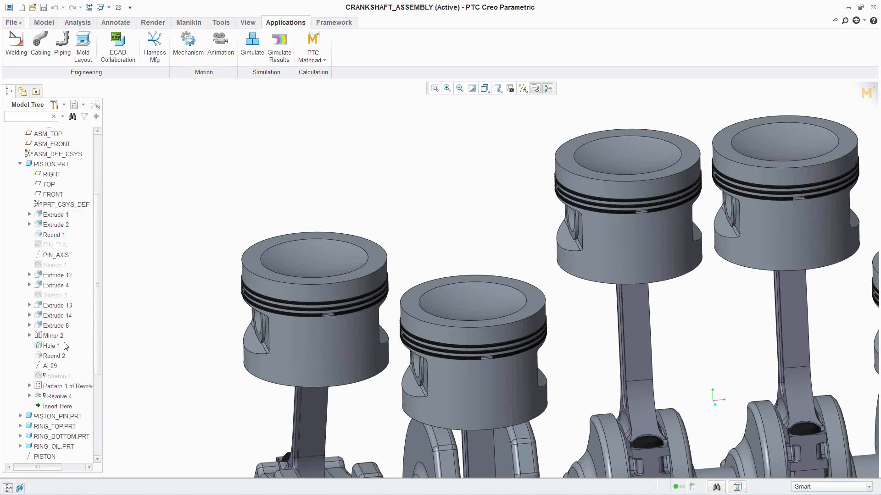
{"action": "right_click", "coordinate": [57, 376]}
{"action": "left_click", "coordinate": [78, 224]}
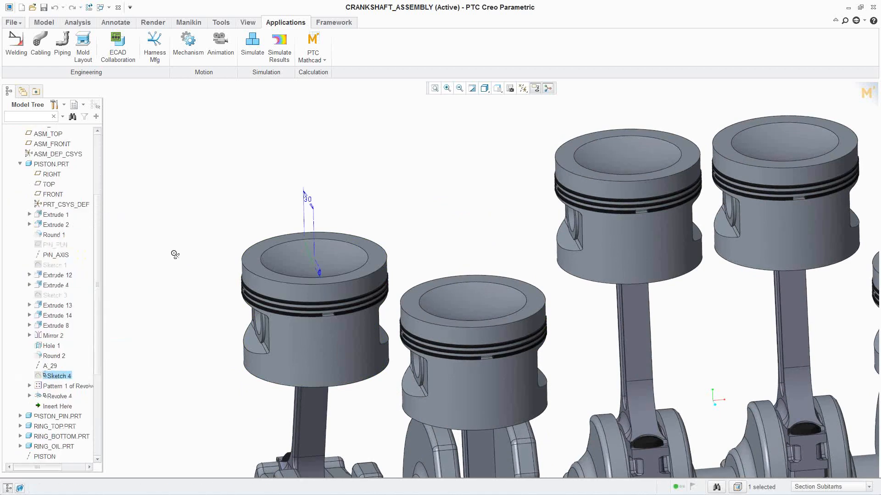
- Examine the width and depth dimensions of the spherical cap sketch on the first piston's head
{"action": "mouse_move", "coordinate": [173, 252]}
{"action": "middle_mouse_down"}
{"action": "mouse_move", "coordinate": [188, 244]}
{"action": "mouse_move", "coordinate": [209, 255]}
{"action": "middle_mouse_up"}
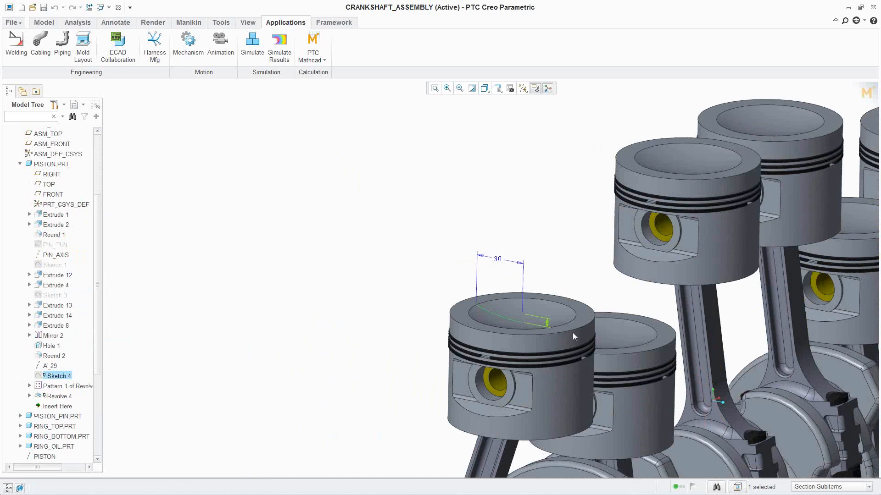
{"action": "scroll", "coordinate": [573, 332], "scroll_direction": "down", "scroll_amount": 4}
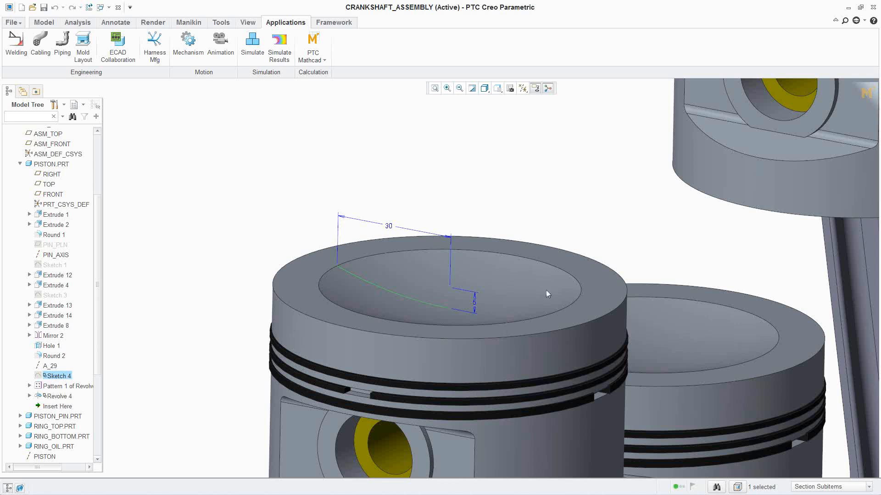
{"action": "scroll", "coordinate": [620, 264], "scroll_direction": "up", "scroll_amount": 4}
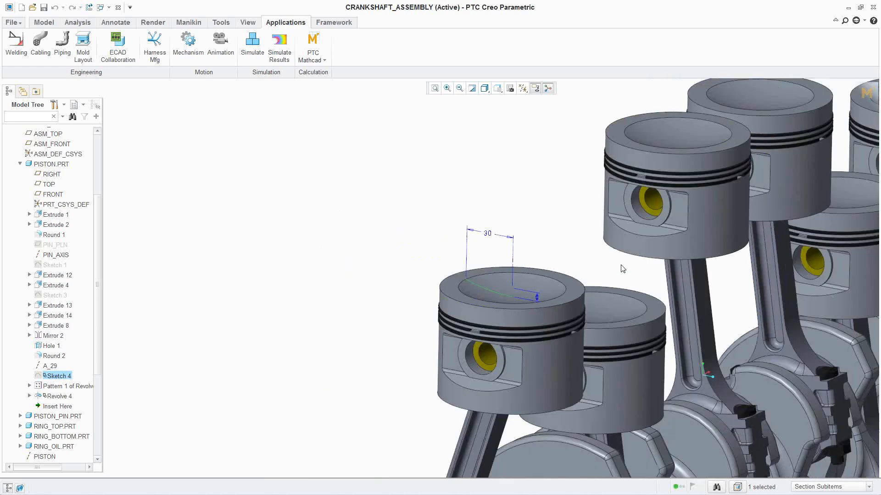
{"action": "mouse_move", "coordinate": [620, 264]}
{"action": "middle_mouse_down"}
{"action": "mouse_move", "coordinate": [661, 276]}
{"action": "mouse_move", "coordinate": [677, 296]}
{"action": "mouse_move", "coordinate": [487, 272]}
{"action": "middle_mouse_up"}
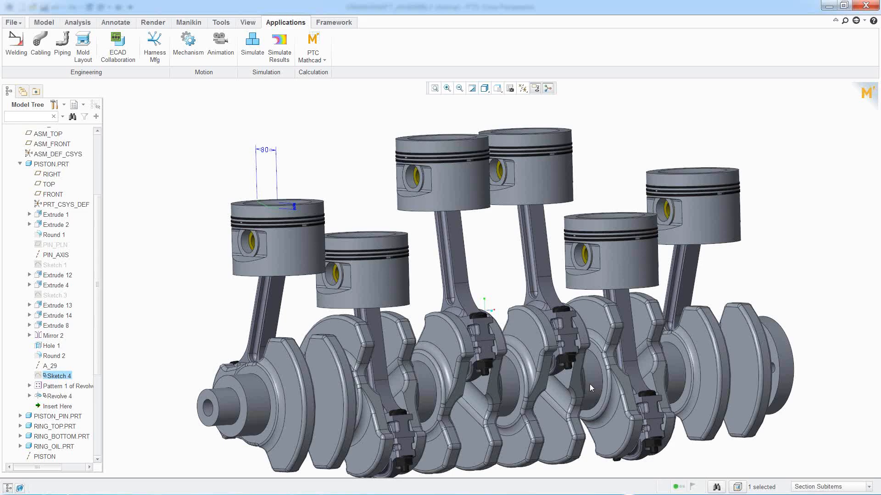
- Switch to the CRANKSHAFT_ASSEMBLY worksheet in PTC Mathcad Prime, assign the piston bore diameter and effective crankshaft radius as inputs, and save it to the model
{"action": "scroll", "coordinate": [592, 384], "scroll_direction": "down", "scroll_amount": 5}
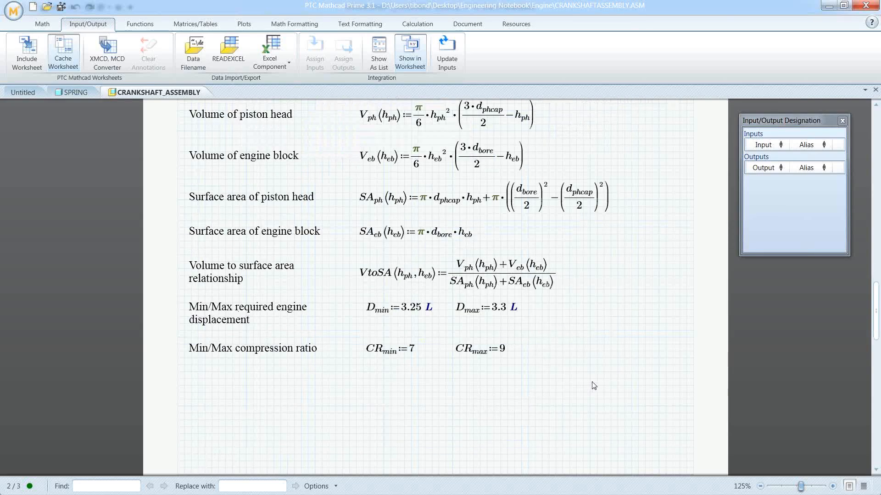
{"action": "scroll", "coordinate": [594, 385], "scroll_direction": "up", "scroll_amount": 8}
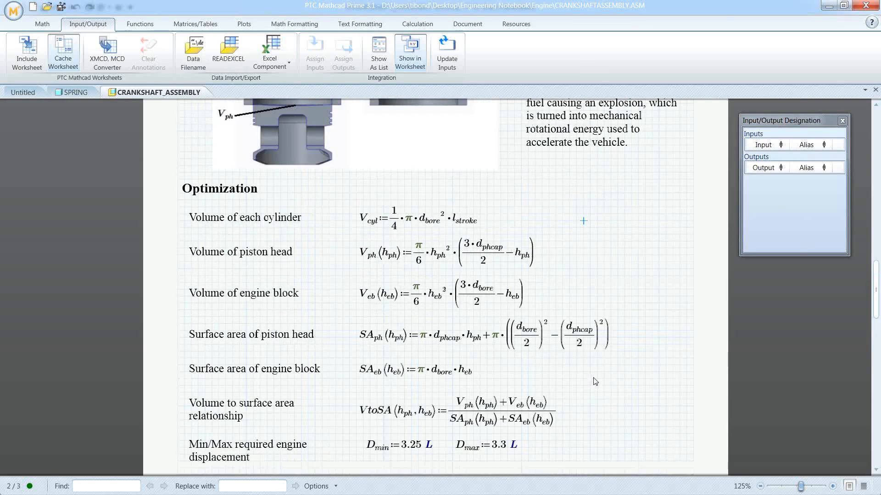
{"action": "scroll", "coordinate": [594, 382], "scroll_direction": "up", "scroll_amount": 6}
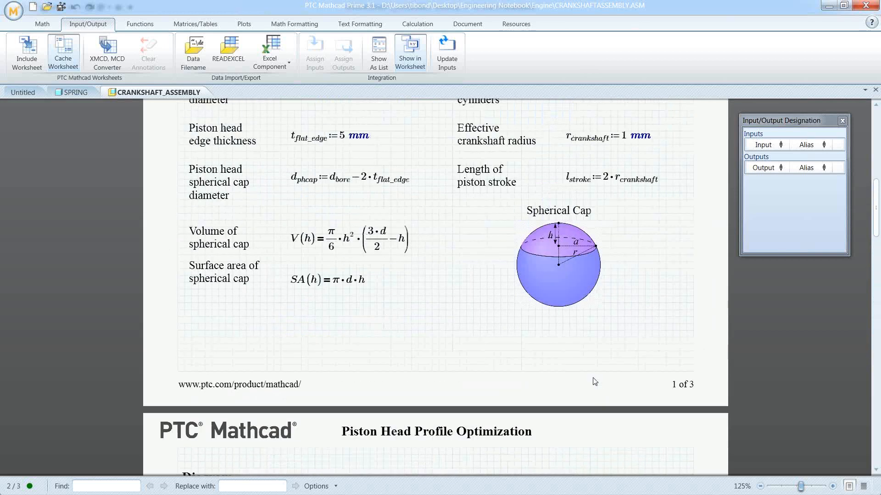
{"action": "scroll", "coordinate": [593, 382], "scroll_direction": "up", "scroll_amount": 3}
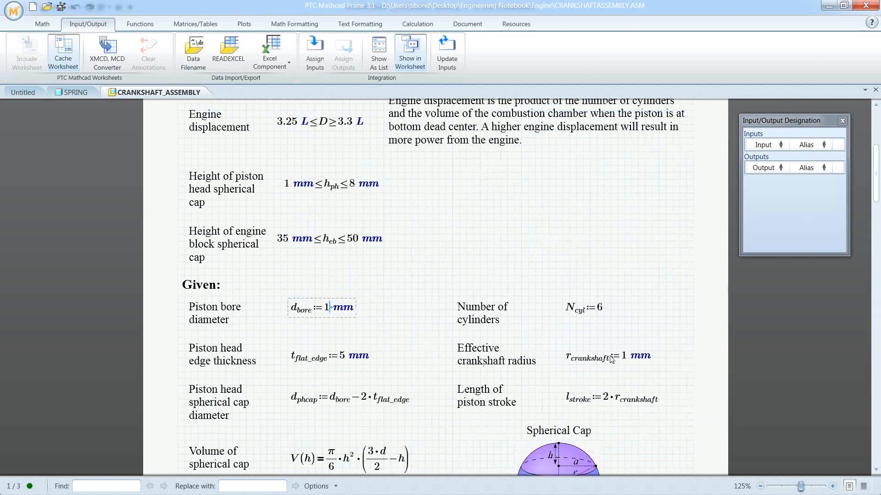
{"action": "left_click", "coordinate": [610, 358], "text": "ctrl"}
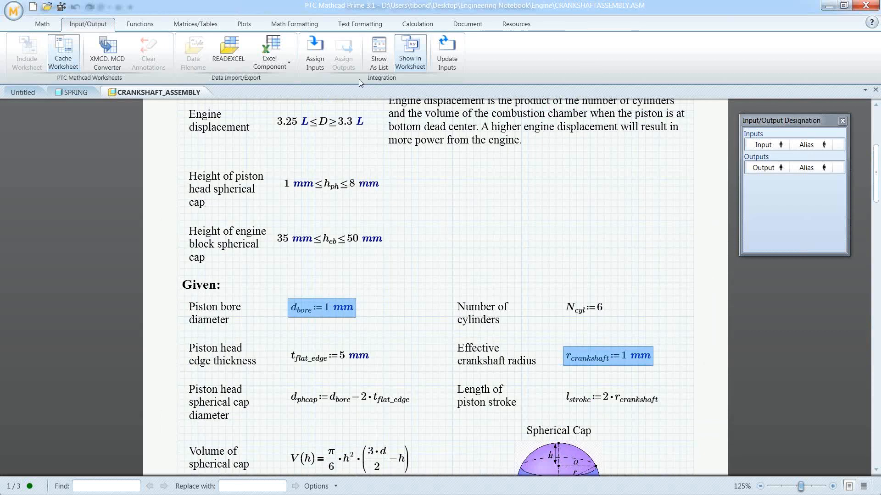
{"action": "left_click", "coordinate": [316, 68]}
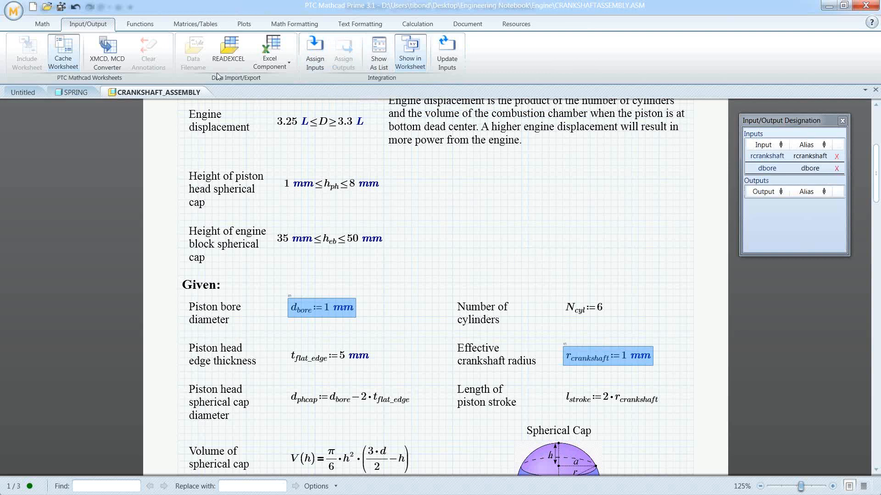
{"action": "left_click", "coordinate": [61, 7]}
{"action": "left_click", "coordinate": [487, 270]}
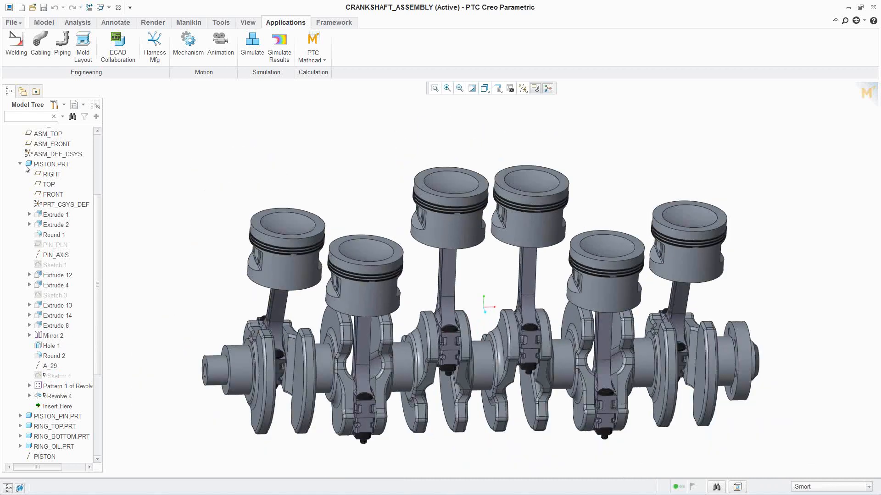
- Review the Embedded Mathcad parameters of the CRANKSHAFT_ASSEMBLY model and accept the Parameters dialog
{"action": "left_click", "coordinate": [20, 164]}
{"action": "scroll", "coordinate": [99, 163], "scroll_direction": "up", "scroll_amount": 4}
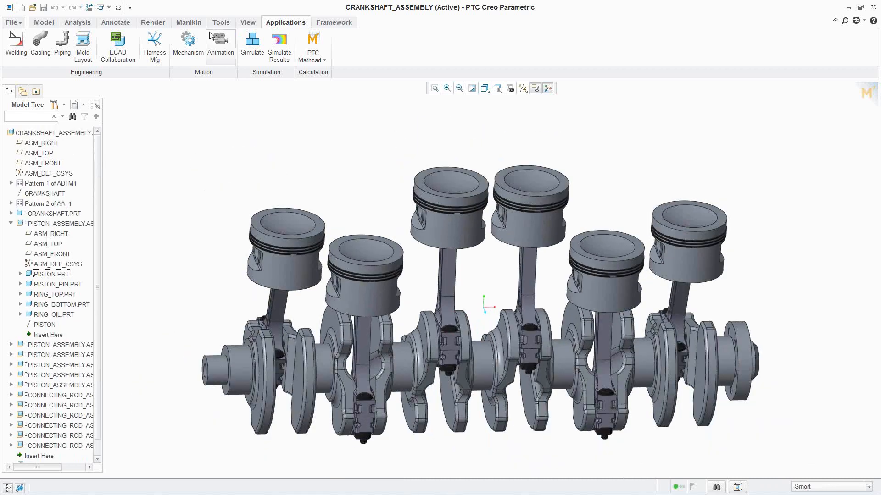
{"action": "left_click", "coordinate": [221, 23]}
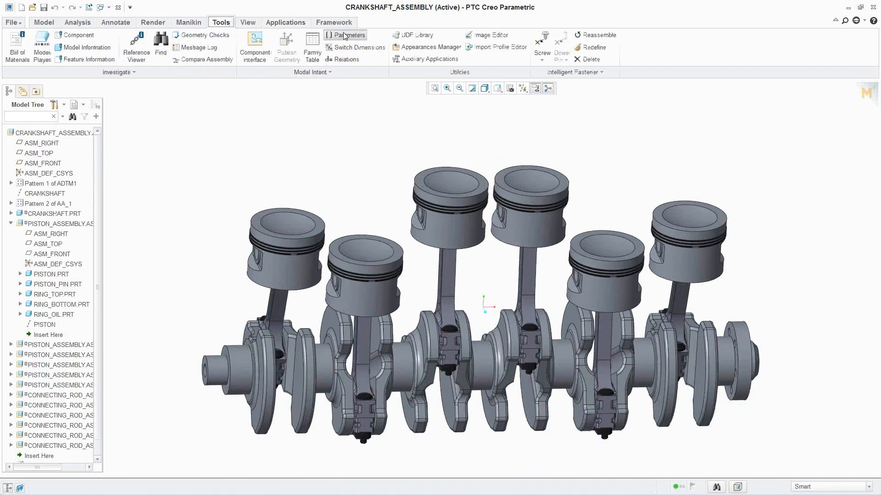
{"action": "left_click", "coordinate": [345, 35]}
{"action": "left_click", "coordinate": [356, 192]}
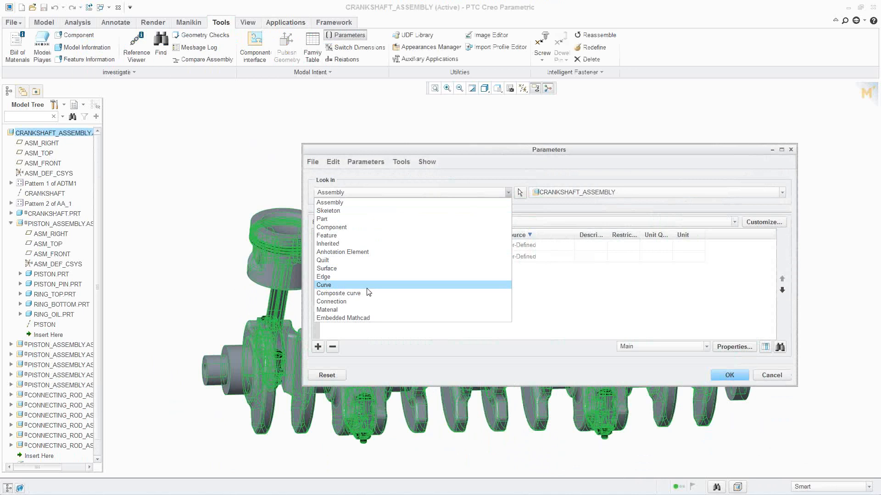
{"action": "left_click", "coordinate": [363, 318]}
{"action": "left_click", "coordinate": [41, 134]}
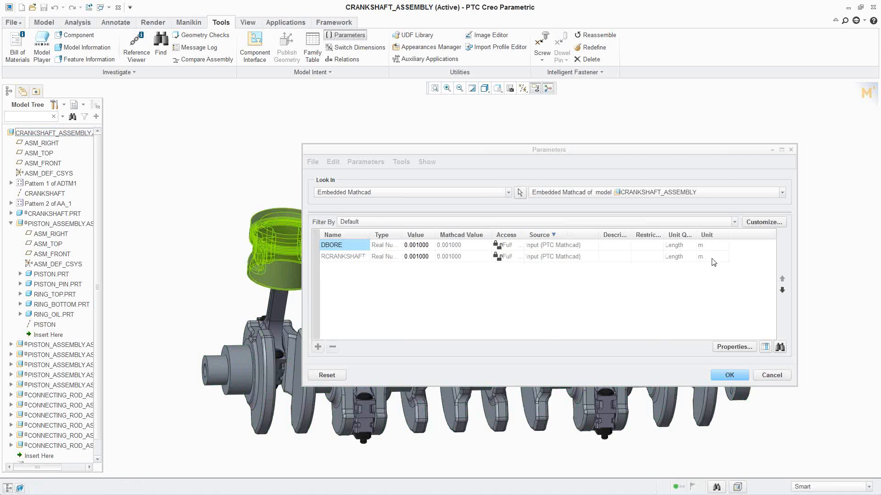
{"action": "left_click", "coordinate": [728, 376]}
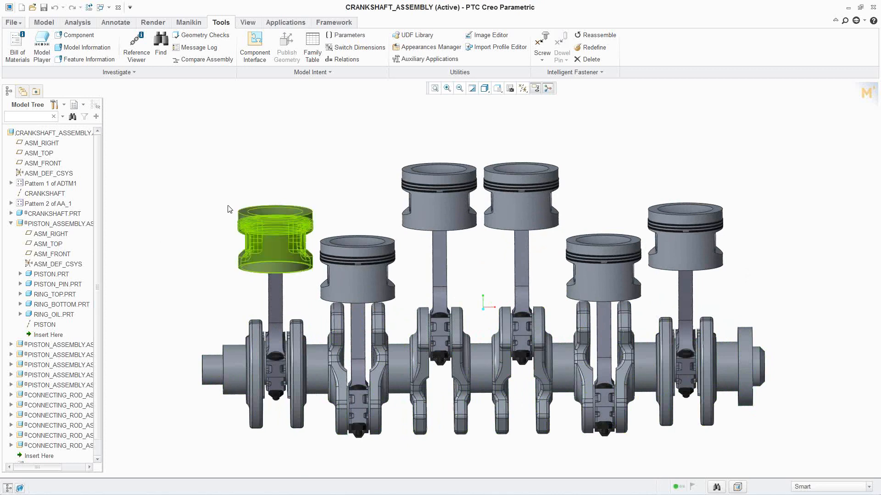
- Orient the assembly to the FRONT view and hide the first connecting rod assembly
{"action": "left_click", "coordinate": [497, 89]}
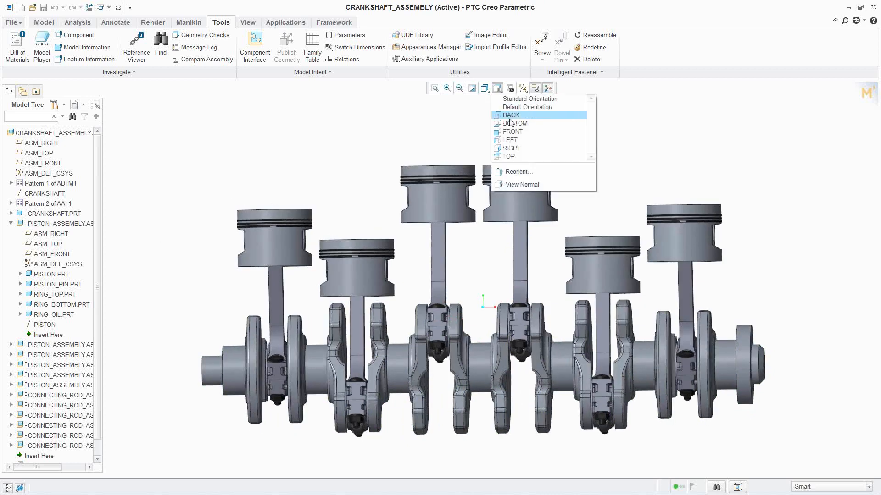
{"action": "left_click", "coordinate": [513, 133]}
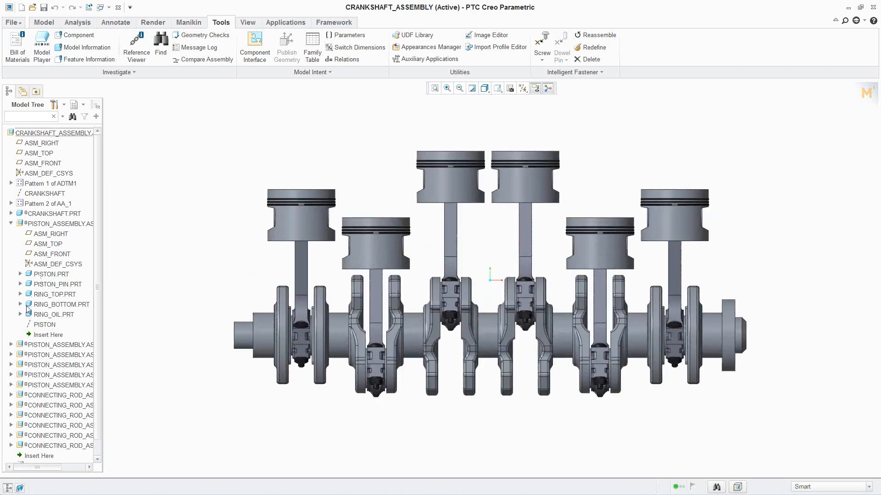
{"action": "left_click", "coordinate": [11, 224]}
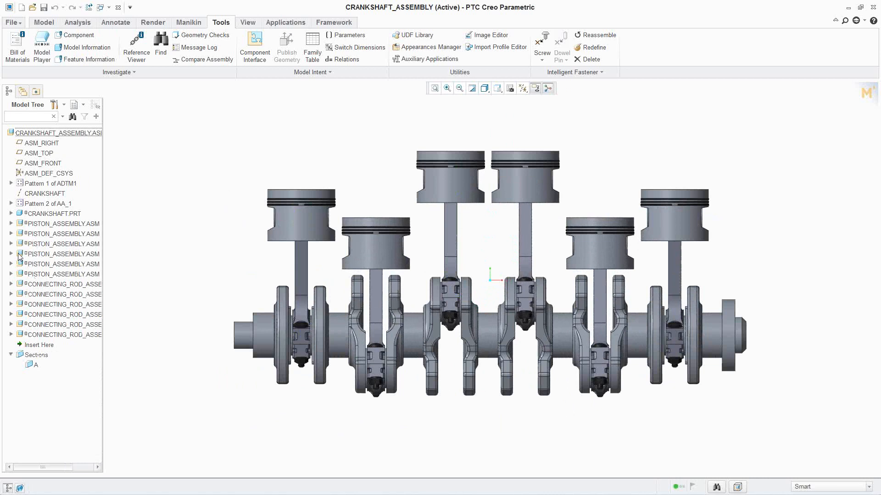
{"action": "left_click", "coordinate": [37, 285]}
{"action": "right_click", "coordinate": [38, 285]}
{"action": "left_click", "coordinate": [65, 212]}
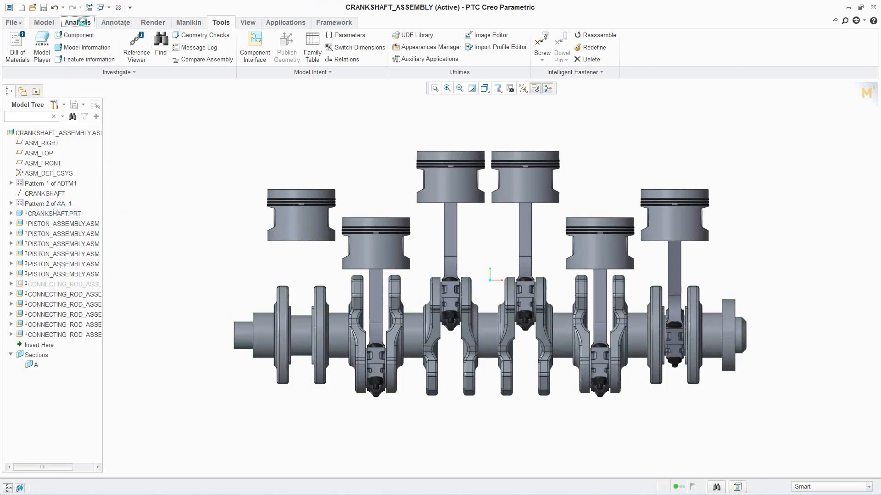
- Measure the distance between the crankshaft's end shaft cylinder and its first crankpin
{"action": "left_click", "coordinate": [87, 24]}
{"action": "left_click", "coordinate": [288, 55]}
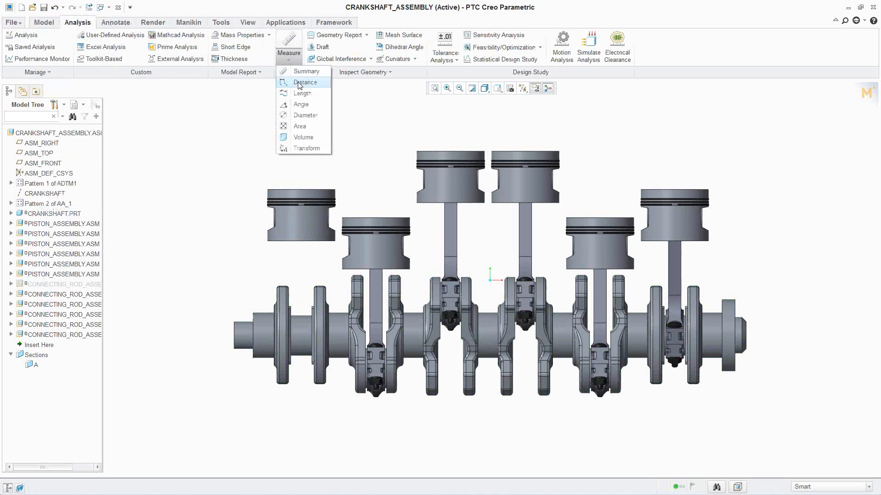
{"action": "left_click", "coordinate": [304, 82]}
{"action": "left_click", "coordinate": [244, 343]}
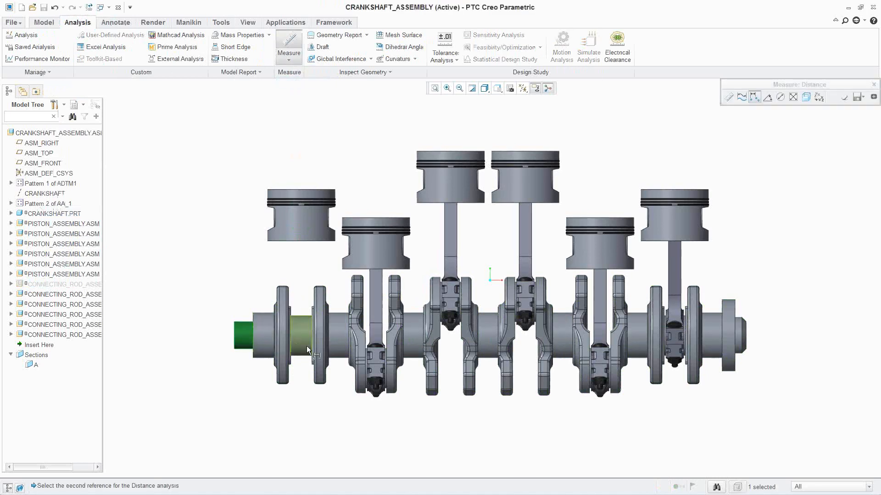
{"action": "left_click", "coordinate": [306, 346], "text": "ctrl"}
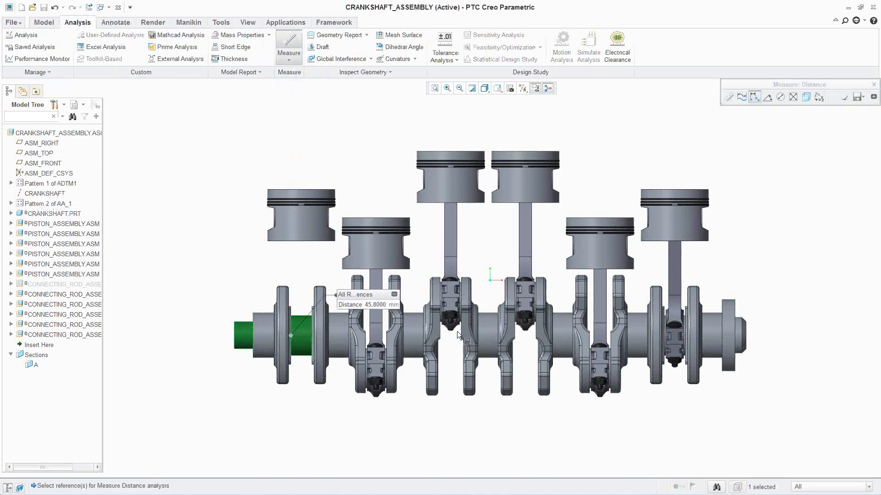
- Inspect the crankshaft distance measurement up close in the LEFT view
{"action": "left_click", "coordinate": [497, 88]}
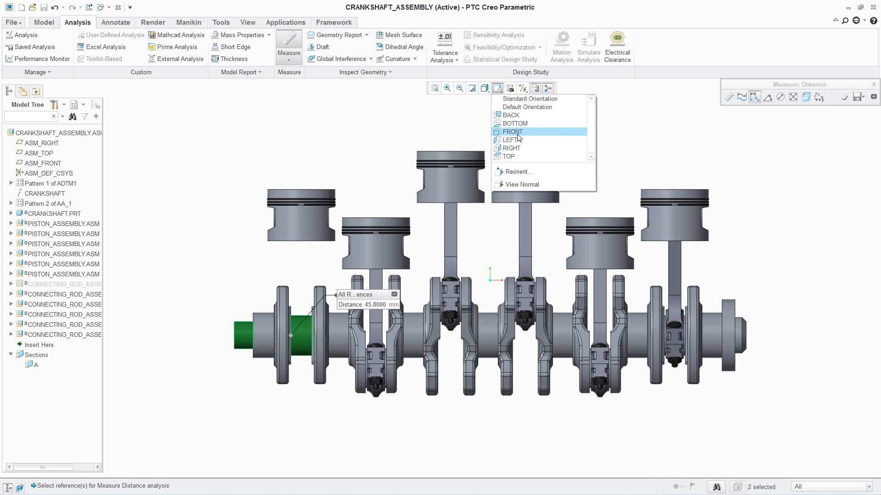
{"action": "left_click", "coordinate": [513, 139]}
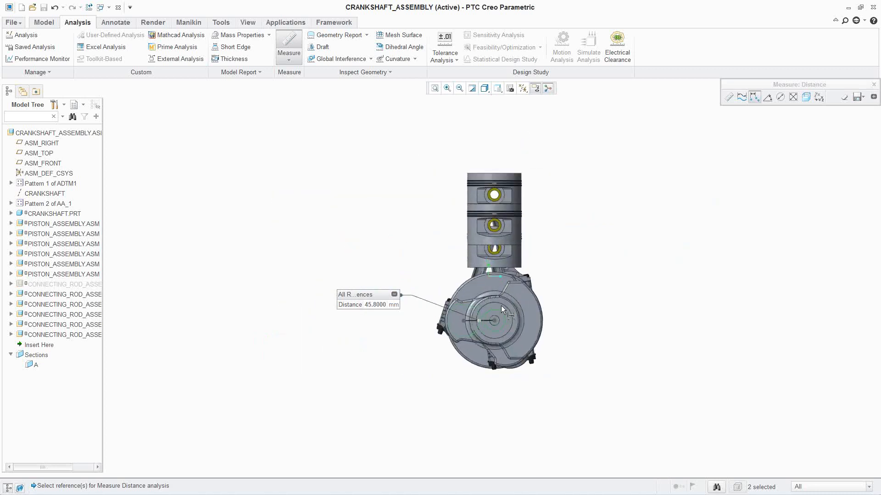
{"action": "scroll", "coordinate": [500, 307], "scroll_direction": "up", "scroll_amount": 2}
{"action": "scroll", "coordinate": [499, 264], "scroll_direction": "down", "scroll_amount": 2}
{"action": "scroll", "coordinate": [504, 239], "scroll_direction": "up", "scroll_amount": 2}
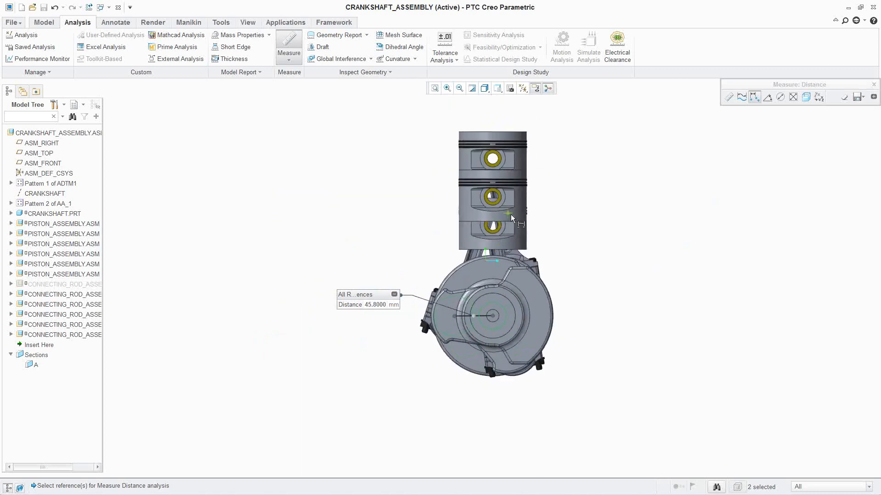
{"action": "scroll", "coordinate": [510, 214], "scroll_direction": "up", "scroll_amount": 2}
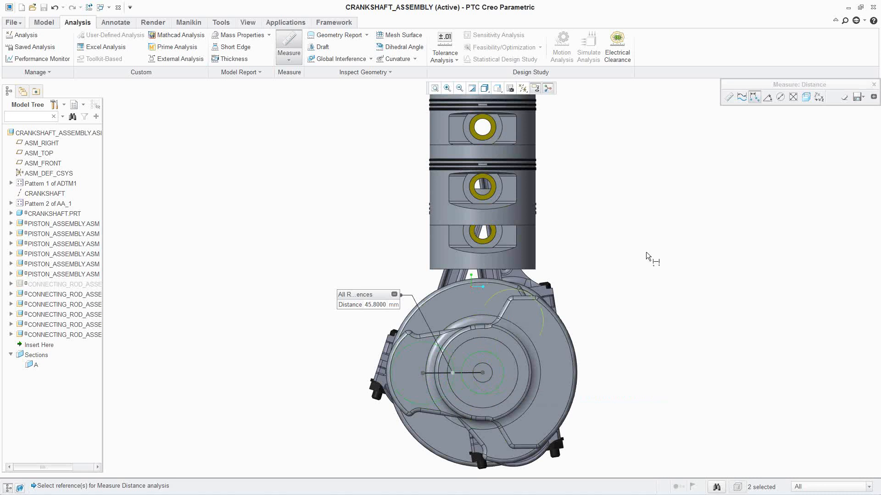
- Save the distance measurement as an analysis feature named crankshaft_radius and finish measuring
{"action": "left_click", "coordinate": [857, 97]}
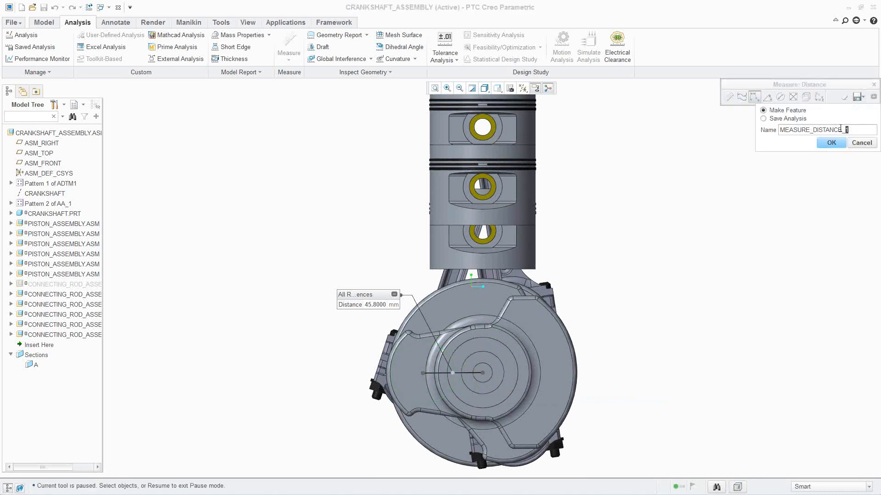
{"action": "double_click", "coordinate": [840, 129]}
{"action": "type", "text": "crankshaft_radius"}
{"action": "key", "text": "Return"}
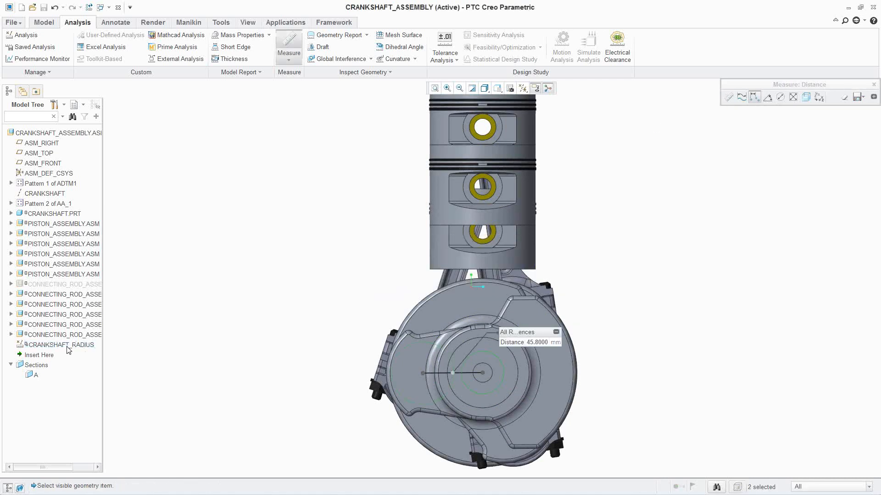
{"action": "middle_click", "coordinate": [711, 219]}
{"action": "middle_click_drag", "start_coordinate": [669, 224], "coordinate": [626, 237]}
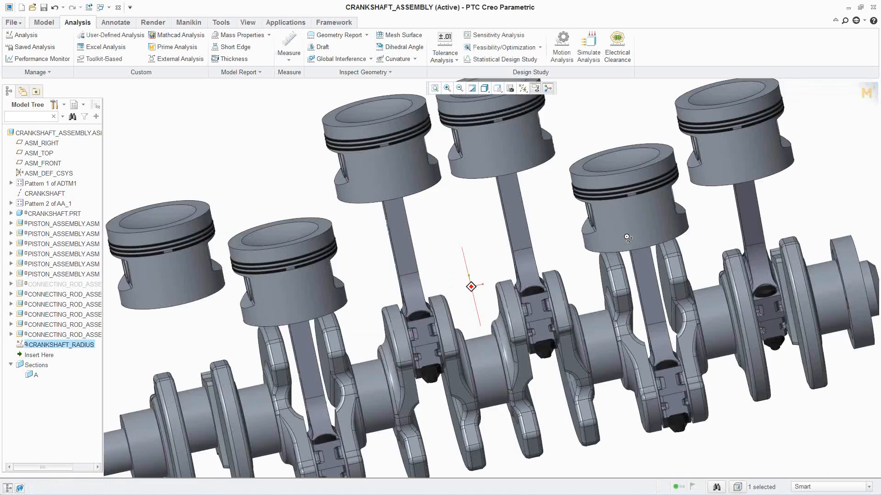
- Unhide the first connecting rod assembly and turn the crankshaft assembly to a near-side view
{"action": "scroll", "coordinate": [627, 238], "scroll_direction": "down", "scroll_amount": 5}
{"action": "right_click", "coordinate": [64, 284]}
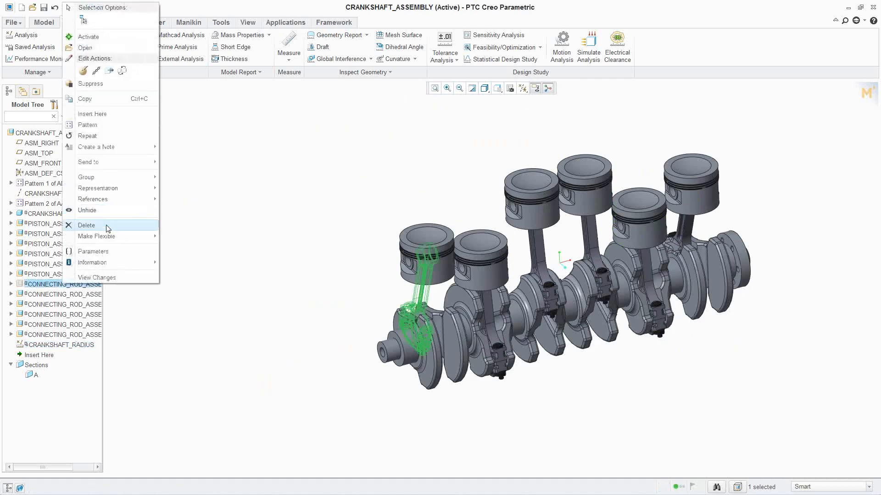
{"action": "left_click", "coordinate": [105, 211]}
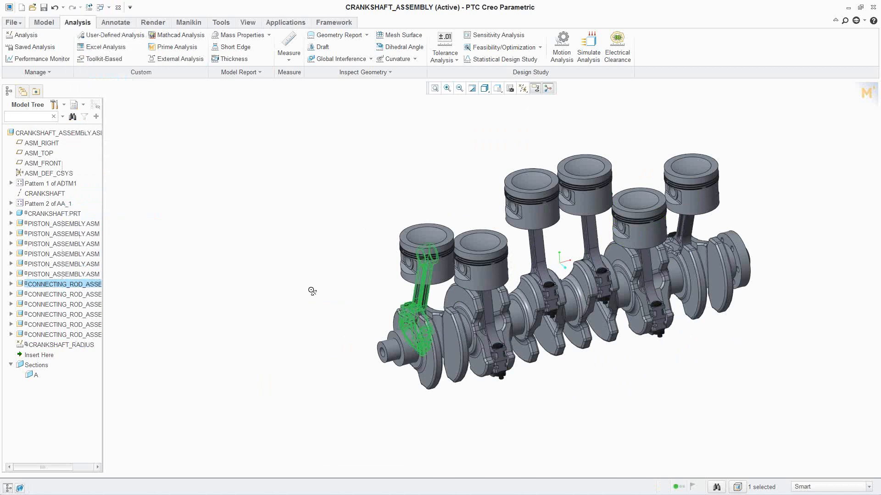
{"action": "middle_click_drag", "start_coordinate": [312, 291], "coordinate": [303, 291]}
{"action": "left_click", "coordinate": [303, 290]}
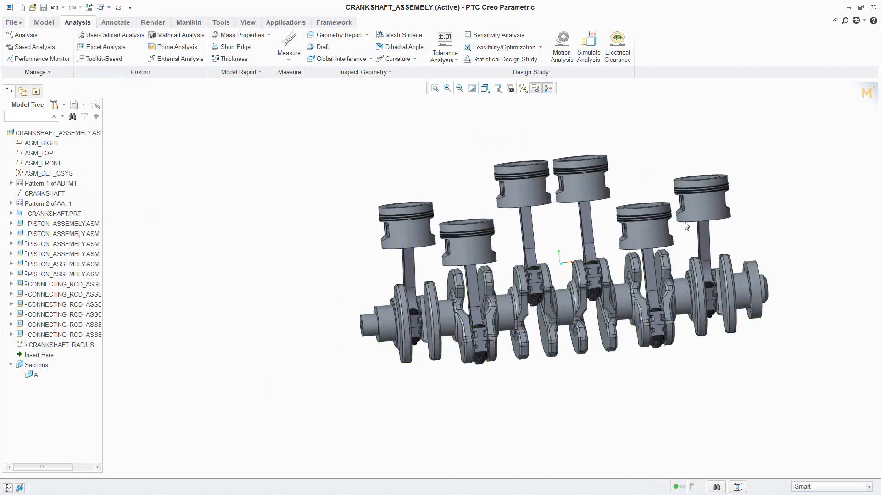
{"action": "middle_click_drag", "start_coordinate": [685, 222], "coordinate": [670, 232], "text": "shift"}
{"action": "middle_click_drag", "start_coordinate": [682, 260], "coordinate": [456, 260]}
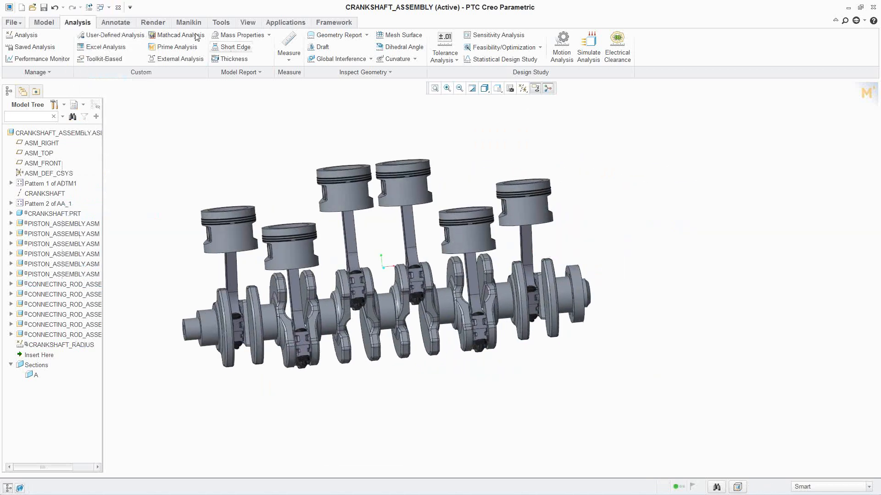
- Open the assembly relations and display the dimensions of Extrude 1 in the first piston assembly's PISTON.PRT
{"action": "left_click", "coordinate": [221, 23]}
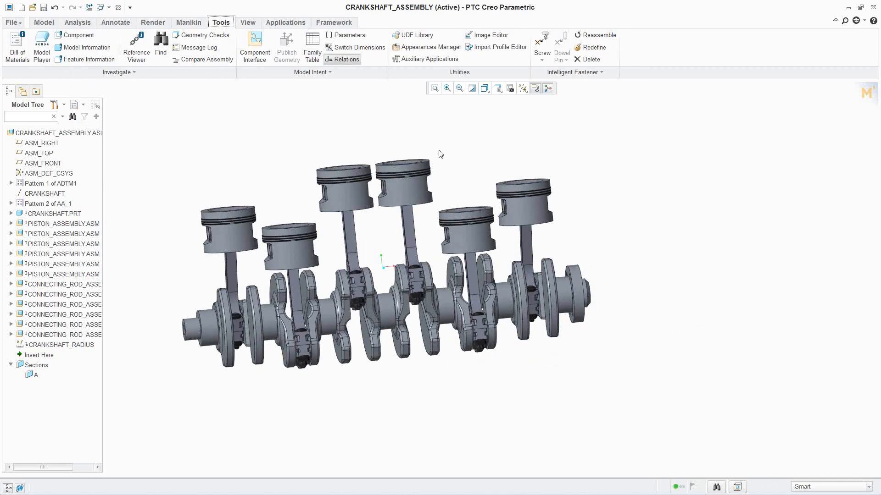
{"action": "left_click", "coordinate": [457, 151]}
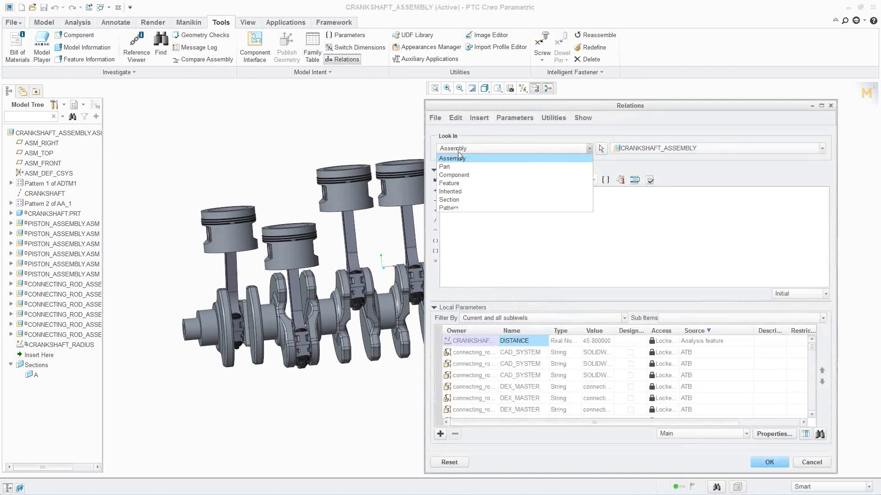
{"action": "left_click", "coordinate": [454, 181]}
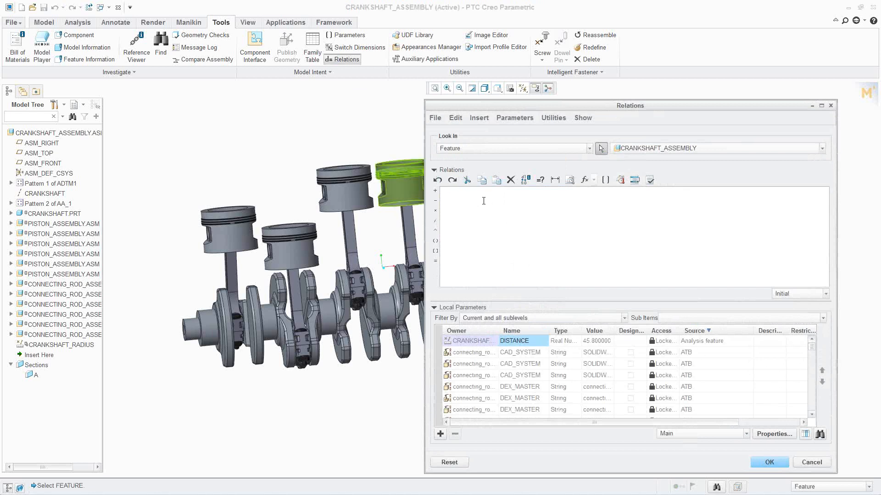
{"action": "left_click", "coordinate": [12, 224]}
{"action": "left_click", "coordinate": [55, 324]}
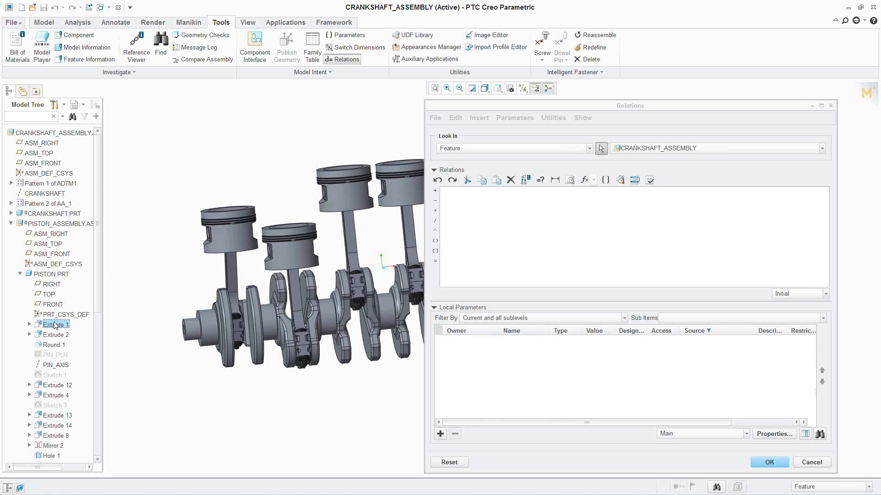
{"action": "middle_click_drag", "start_coordinate": [259, 179], "coordinate": [257, 191]}
{"action": "scroll", "coordinate": [268, 236], "scroll_direction": "up", "scroll_amount": 2}
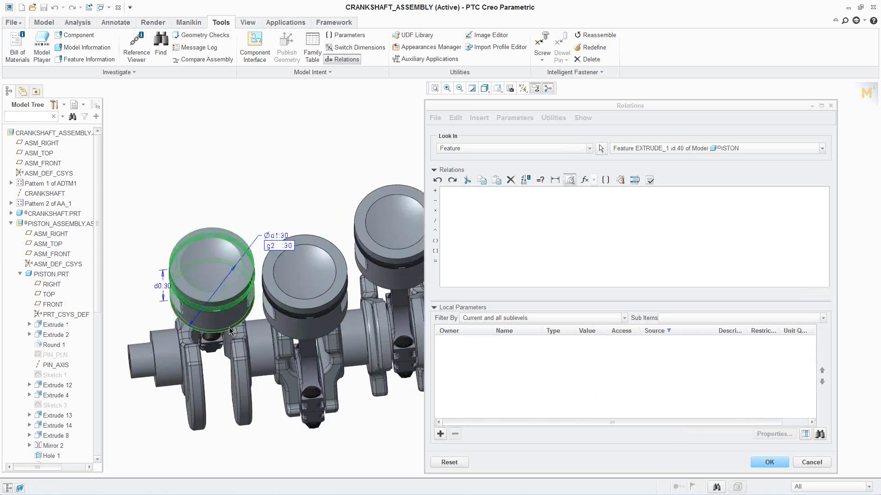
- Return the relations scope to CRANKSHAFT_ASSEMBLY, widen the Relations window and sort the parameters by unit with the length parameters first
{"action": "left_click", "coordinate": [478, 149]}
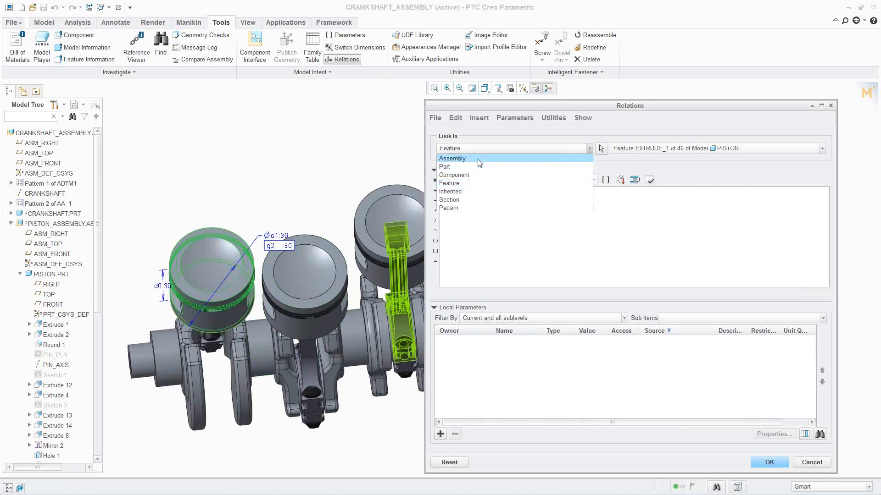
{"action": "left_click", "coordinate": [478, 161]}
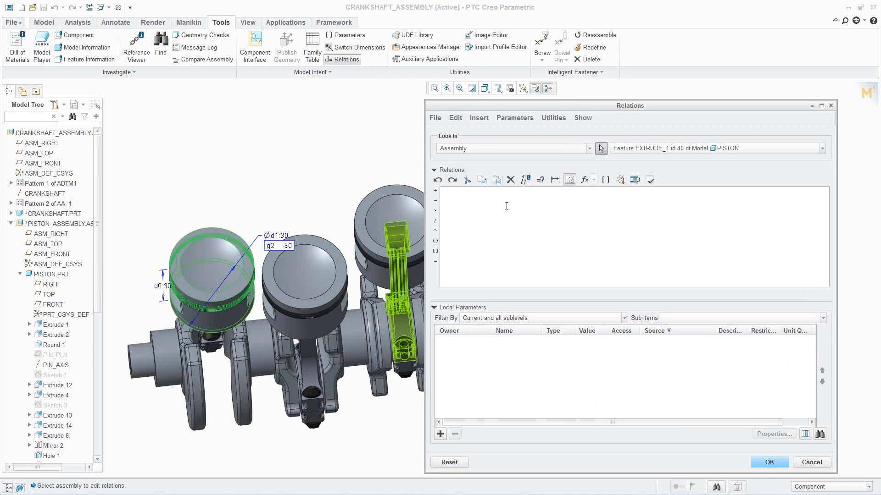
{"action": "left_click", "coordinate": [81, 134]}
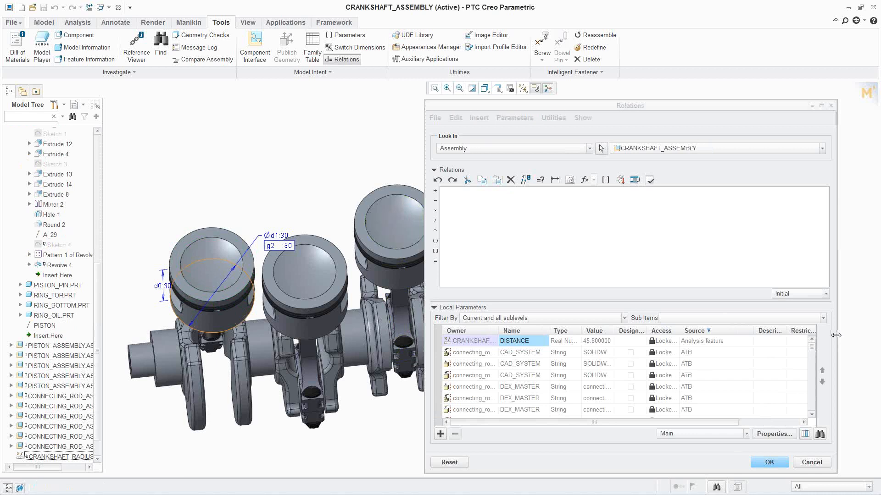
{"action": "left_click_drag", "start_coordinate": [836, 340], "coordinate": [859, 341]}
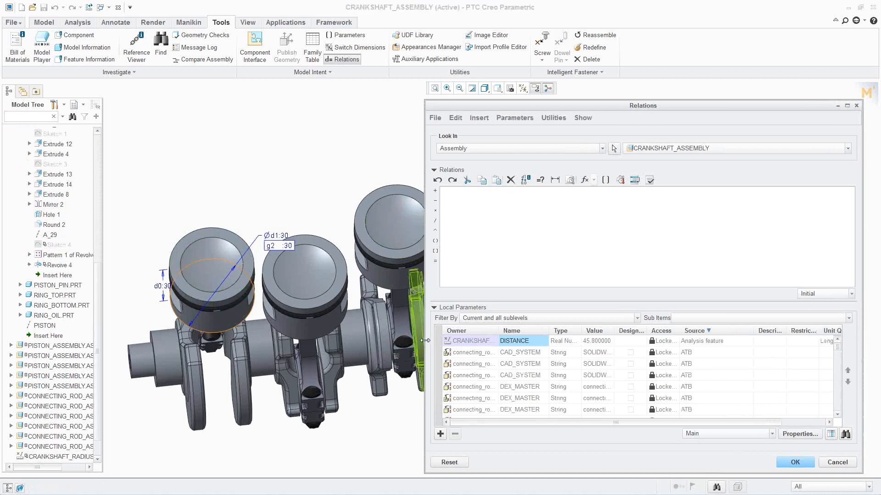
{"action": "left_click_drag", "start_coordinate": [425, 341], "coordinate": [347, 340]}
{"action": "left_click", "coordinate": [790, 331]}
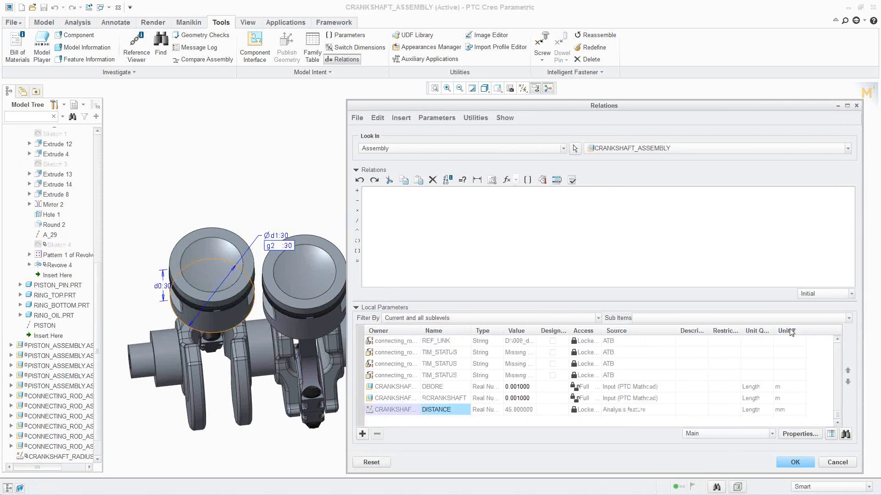
{"action": "left_click", "coordinate": [789, 331]}
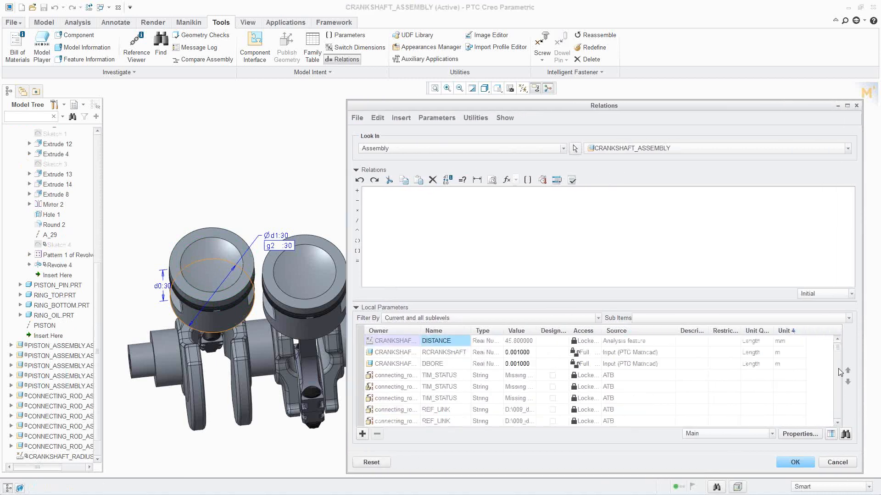
- Add the relation RCRANKSHAFT:MATHCAD=DISTANCE:FID_2728 using the Mathcad input and the analysis feature's distance parameter
{"action": "left_click", "coordinate": [441, 352]}
{"action": "right_click", "coordinate": [441, 353]}
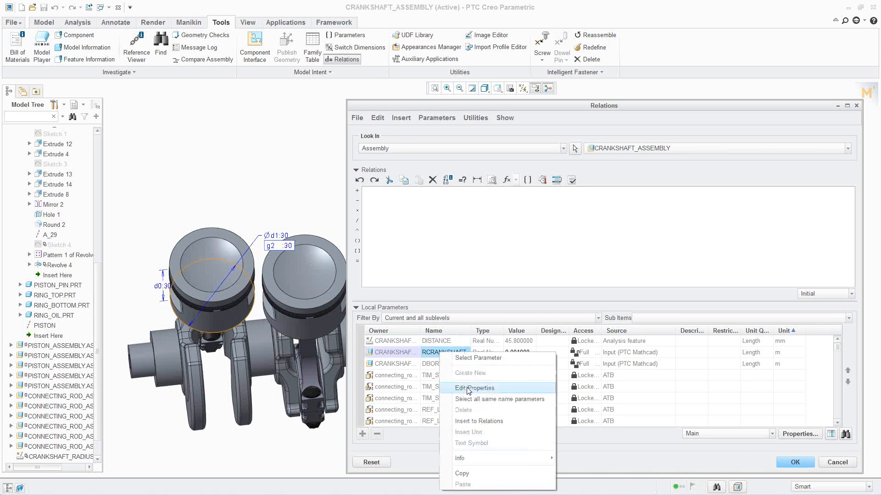
{"action": "left_click", "coordinate": [479, 421]}
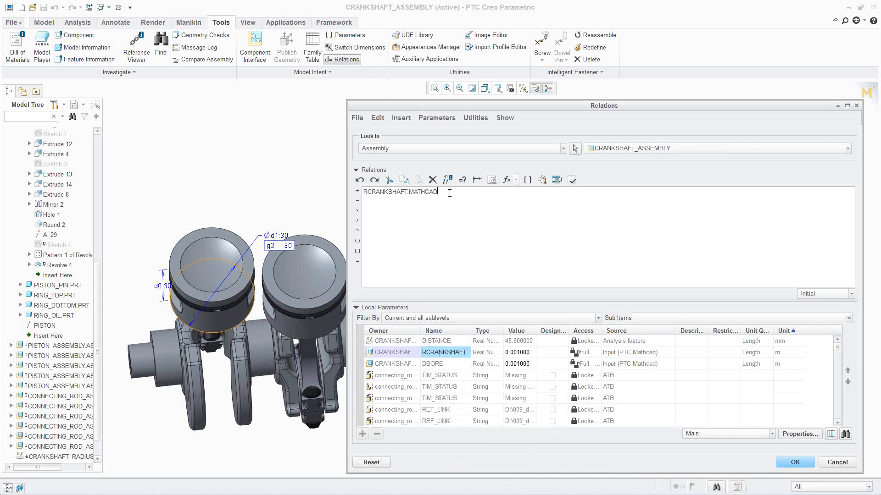
{"action": "type", "text": "="}
{"action": "right_click", "coordinate": [436, 341]}
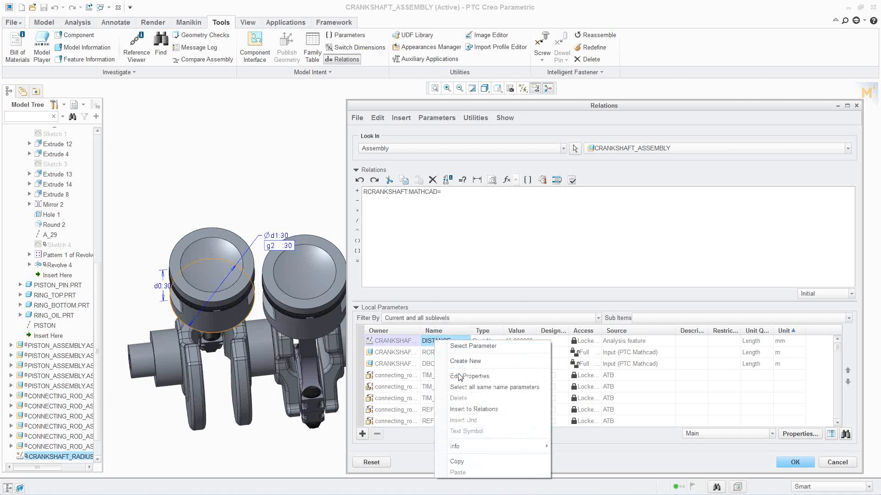
{"action": "left_click", "coordinate": [471, 410]}
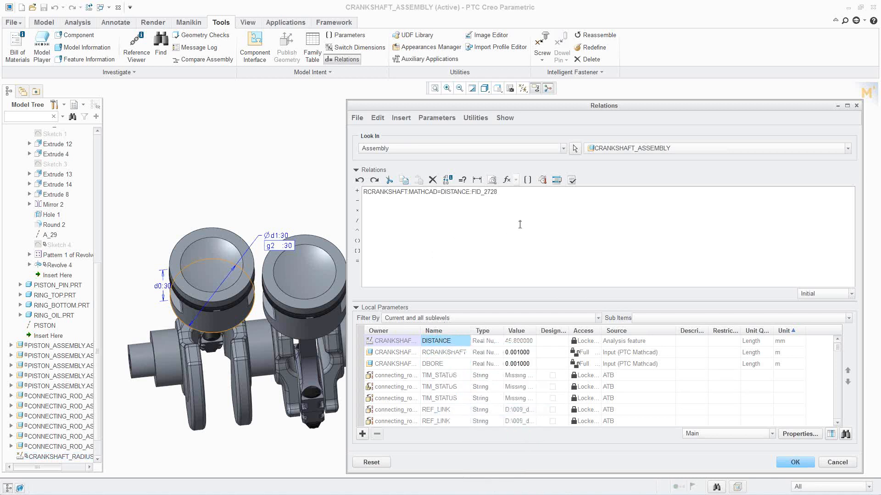
- Add a second relation, DBORE:MATHCAD=d1:30, linking the Mathcad bore input to the piston's diameter dimension
{"action": "right_click", "coordinate": [440, 364]}
{"action": "left_click", "coordinate": [471, 298]}
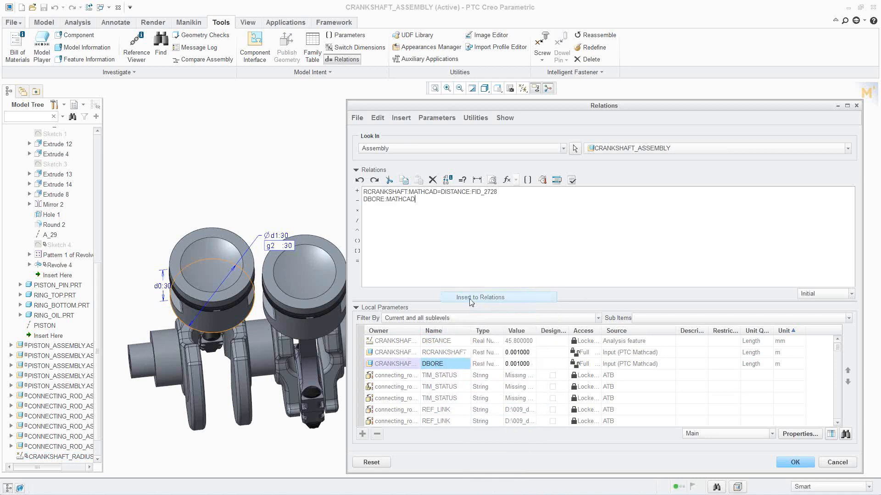
{"action": "type", "text": "="}
{"action": "left_click", "coordinate": [272, 235]}
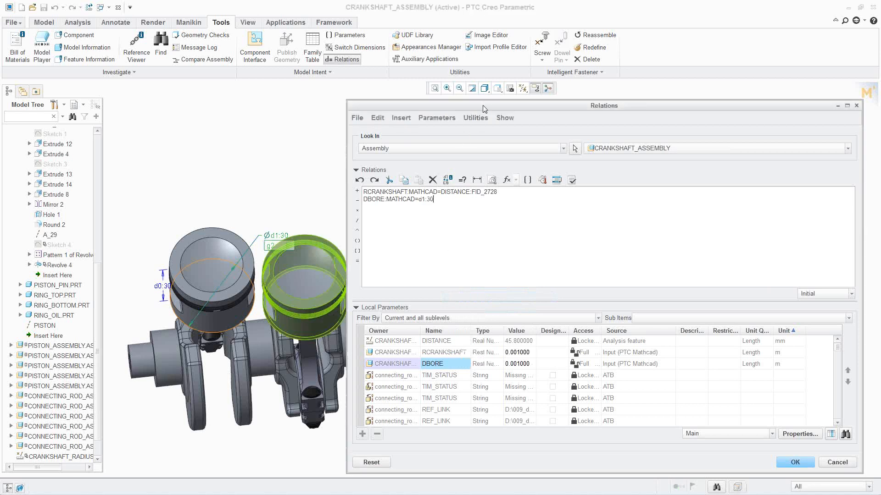
- Make the relations unit sensitive, verify them and accept the relations
{"action": "left_click", "coordinate": [475, 118]}
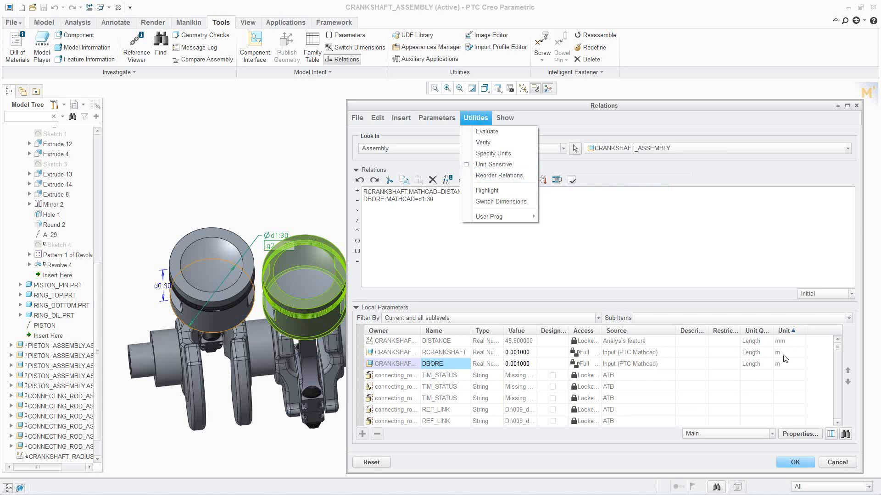
{"action": "left_click", "coordinate": [468, 166]}
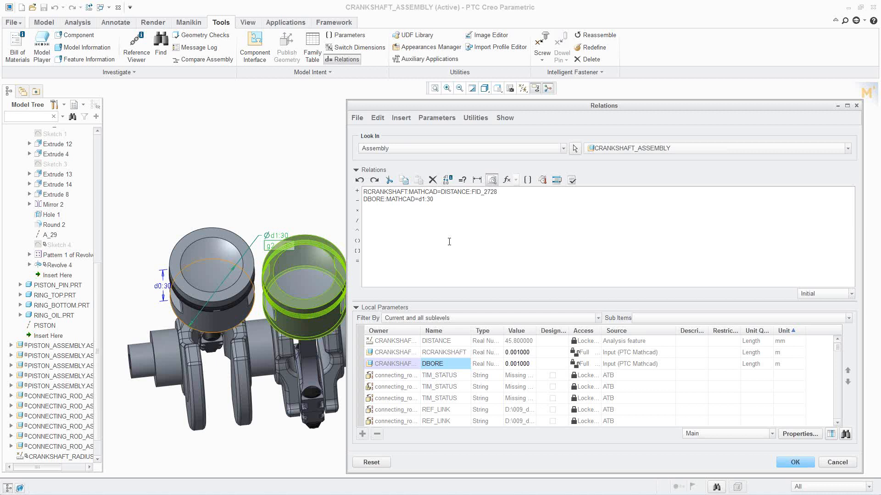
{"action": "left_click", "coordinate": [571, 180]}
{"action": "left_click", "coordinate": [500, 268]}
{"action": "left_click", "coordinate": [794, 463]}
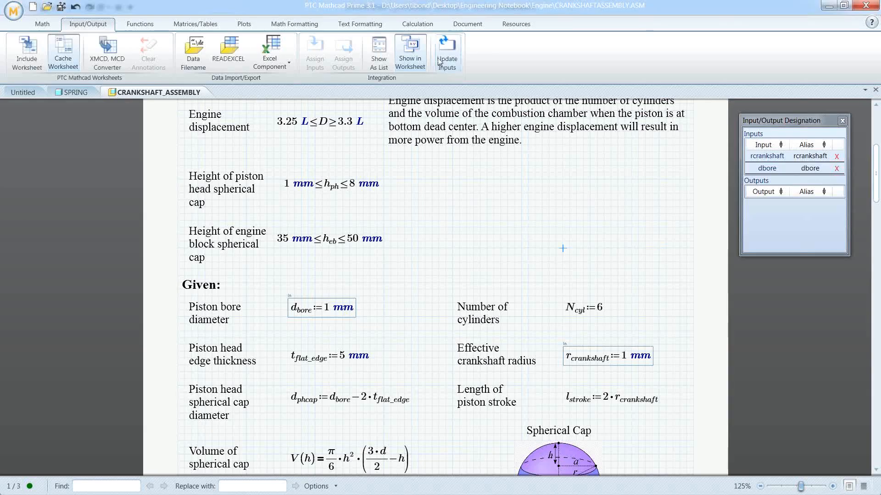
- Switch to the Mathcad CRANKSHAFT_ASSEMBLY worksheet, update its inputs from Creo and check the crankshaft radius and piston bore diameter
{"action": "left_click", "coordinate": [443, 63]}
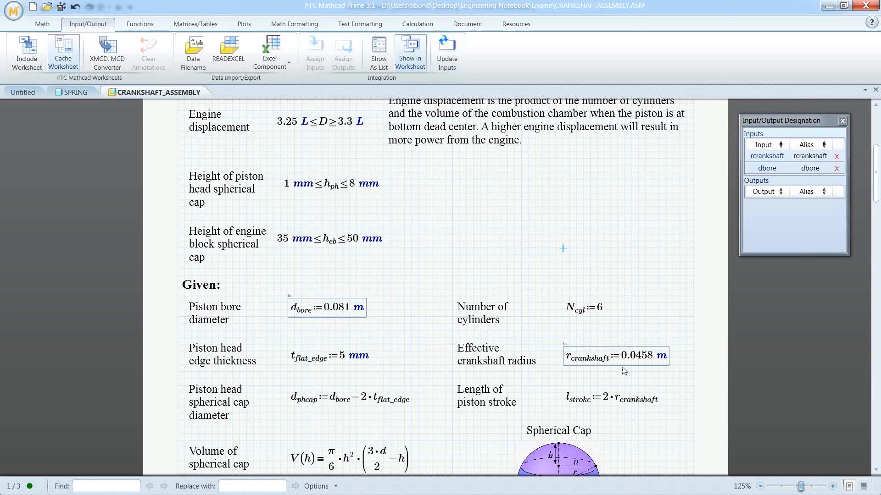
{"action": "left_click", "coordinate": [639, 361]}
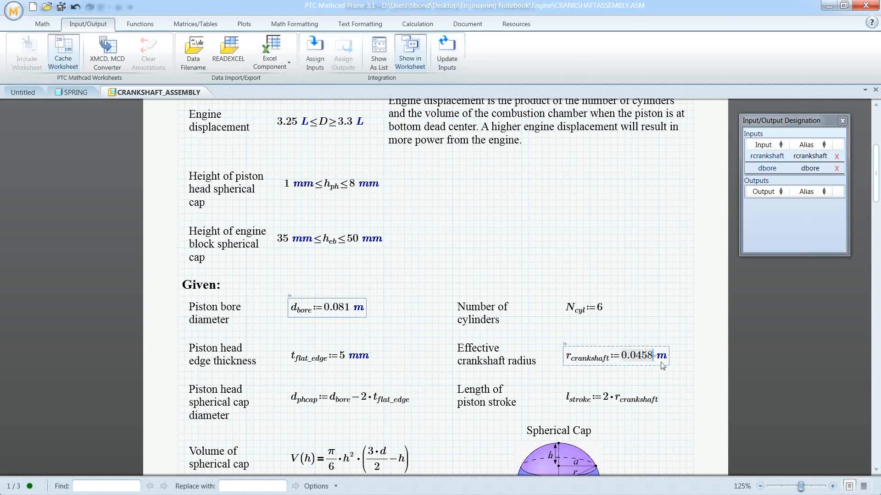
{"action": "left_click", "coordinate": [652, 326]}
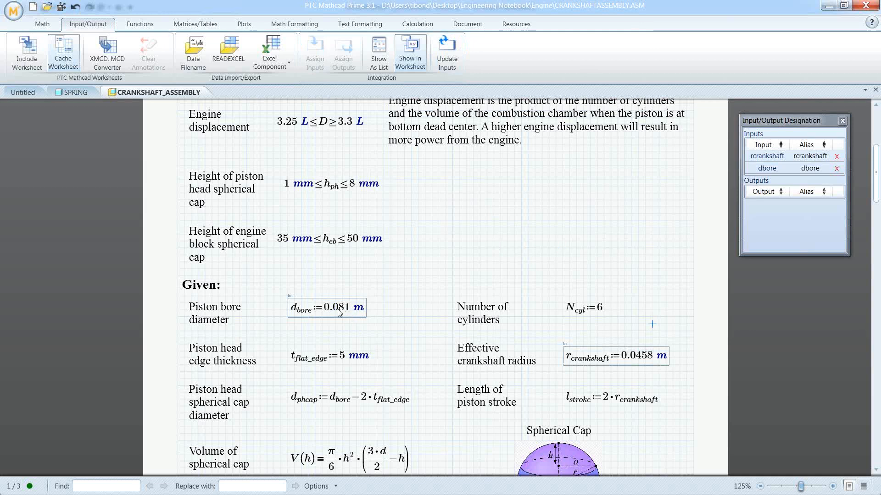
{"action": "left_click", "coordinate": [413, 312]}
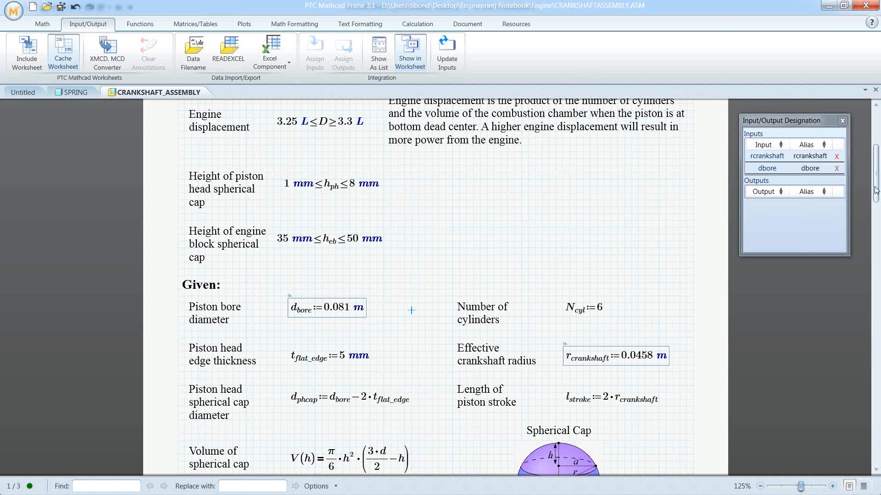
- Review the compression ratio and engine displacement results in the Requirements Verification section
{"action": "left_click_drag", "start_coordinate": [876, 191], "coordinate": [876, 452]}
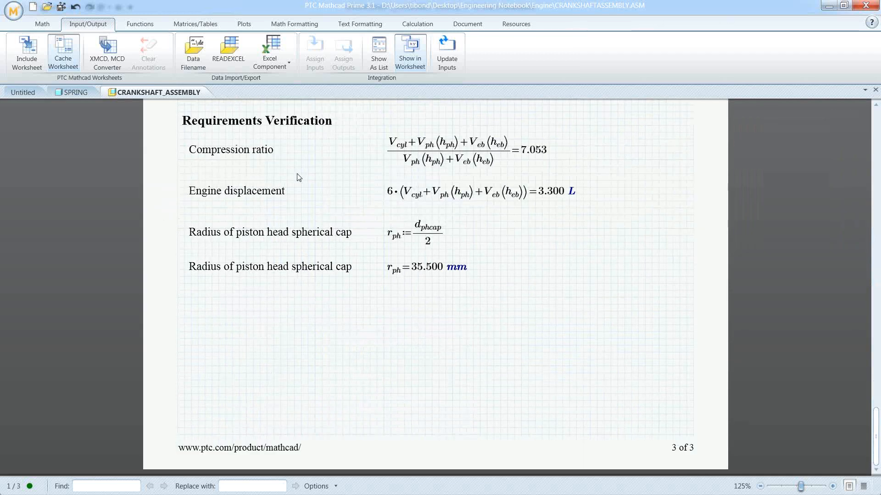
{"action": "left_click", "coordinate": [245, 155]}
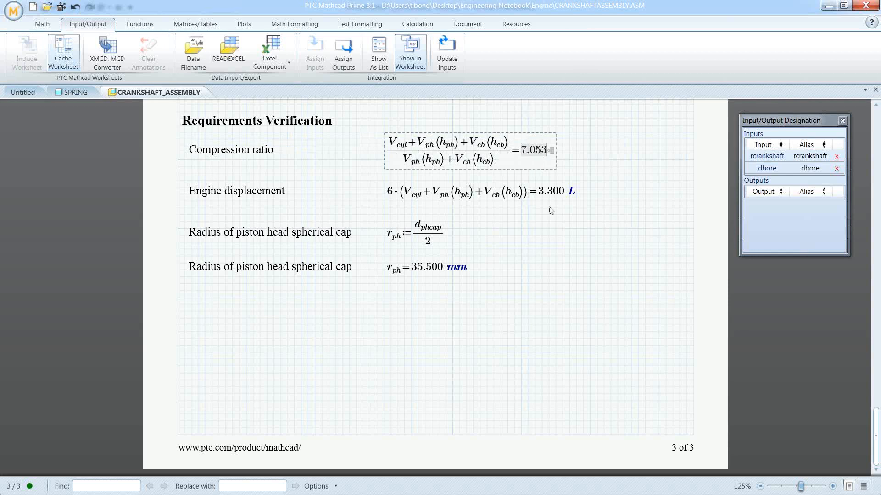
{"action": "left_click", "coordinate": [556, 222]}
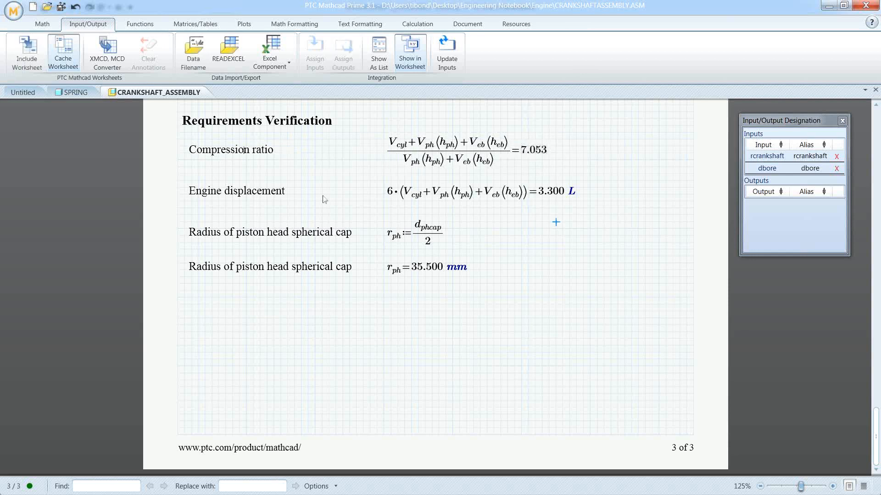
{"action": "left_click", "coordinate": [236, 193]}
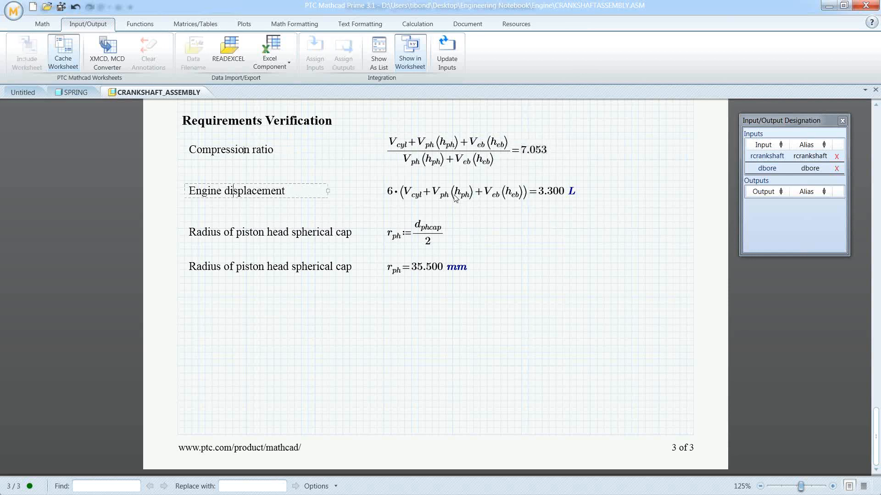
{"action": "left_click", "coordinate": [542, 196]}
{"action": "left_click", "coordinate": [583, 228]}
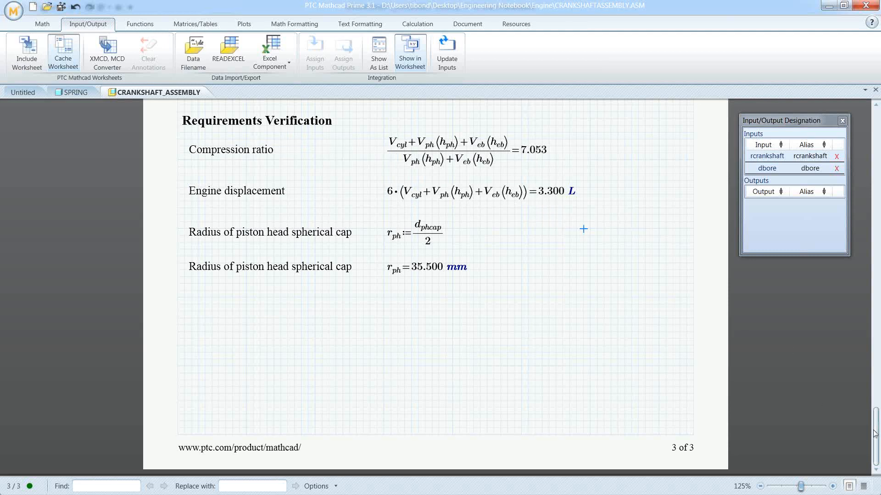
- Examine the volume and surface area functions and the min/max displacement and compression ratio limits in the Optimization section
{"action": "left_click_drag", "start_coordinate": [874, 434], "coordinate": [876, 316]}
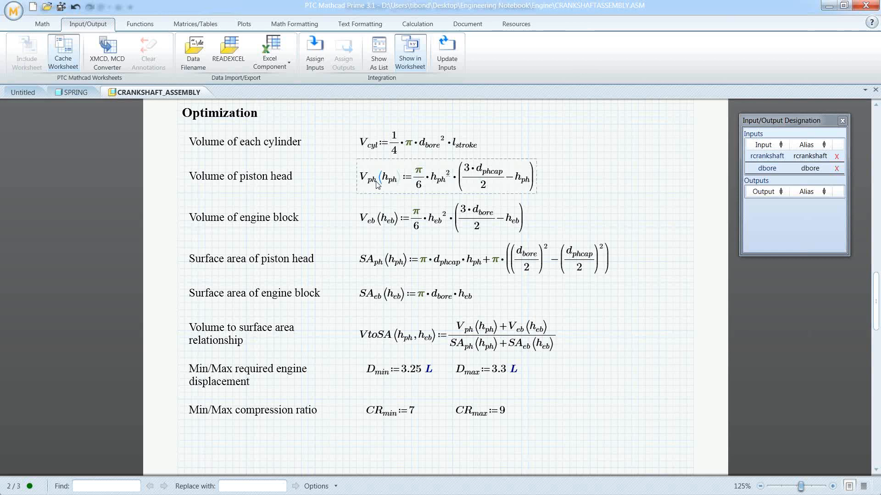
{"action": "left_click", "coordinate": [360, 146]}
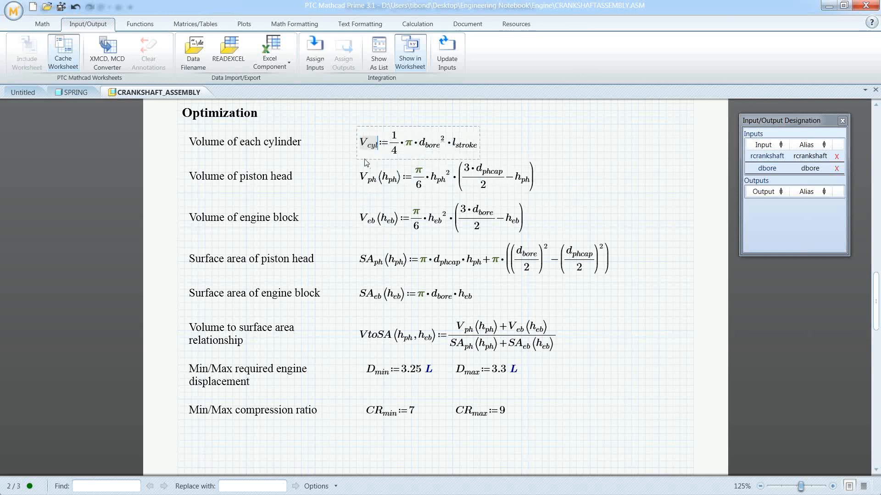
{"action": "left_click", "coordinate": [625, 221]}
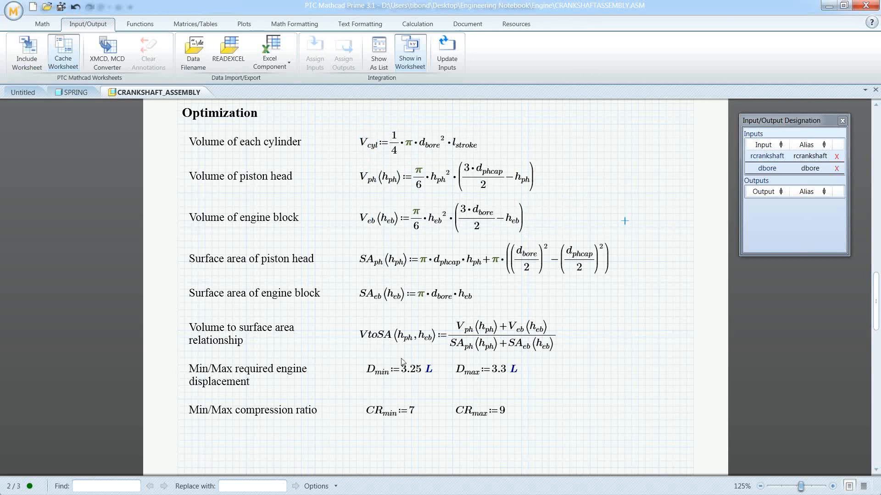
{"action": "left_click_drag", "start_coordinate": [542, 372], "coordinate": [388, 419]}
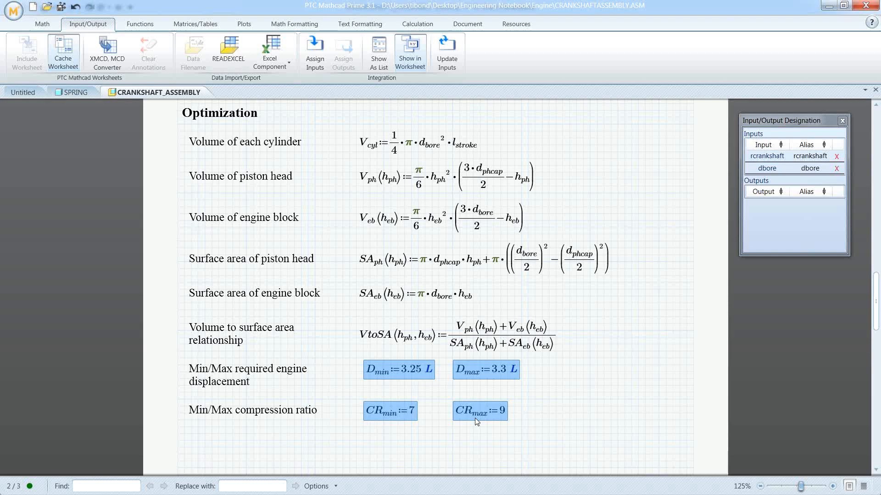
{"action": "left_click", "coordinate": [536, 420]}
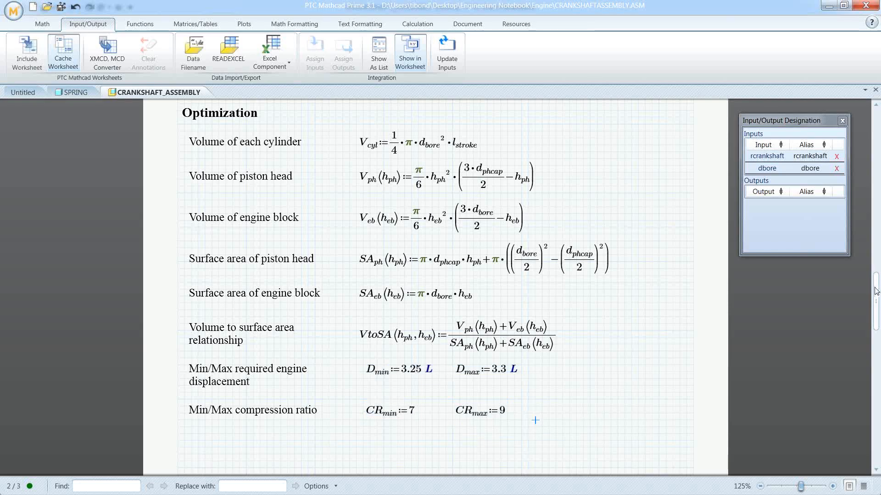
{"action": "left_click_drag", "start_coordinate": [875, 287], "coordinate": [874, 423]}
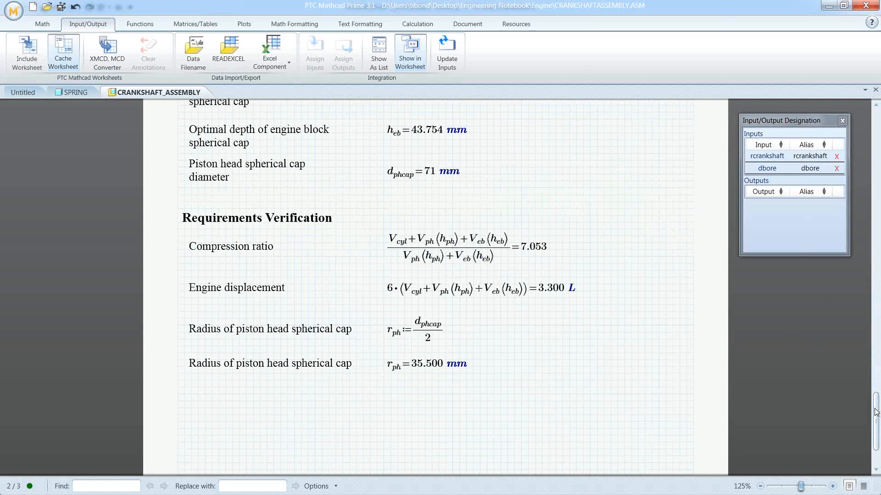
{"action": "left_click_drag", "start_coordinate": [876, 411], "coordinate": [878, 367]}
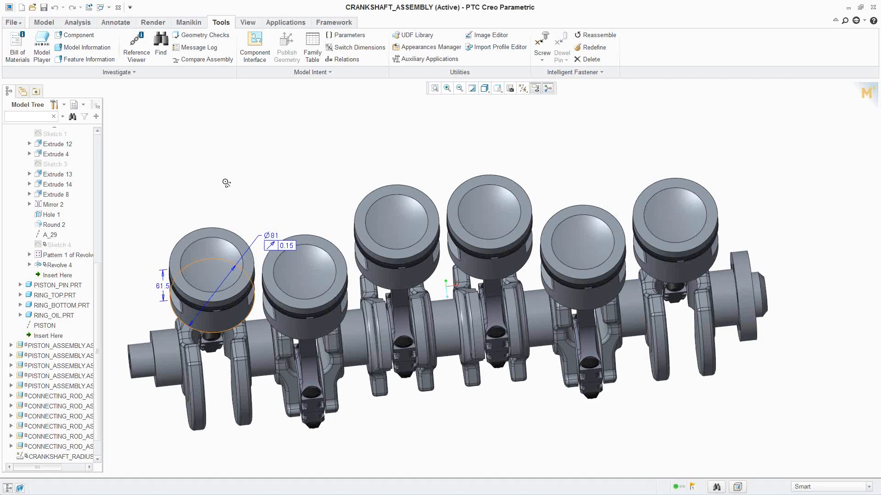
- Switch to Creo Parametric and display the dimensions of Sketch 4 on the piston to inspect them in the crankshaft assembly
{"action": "right_click", "coordinate": [68, 245]}
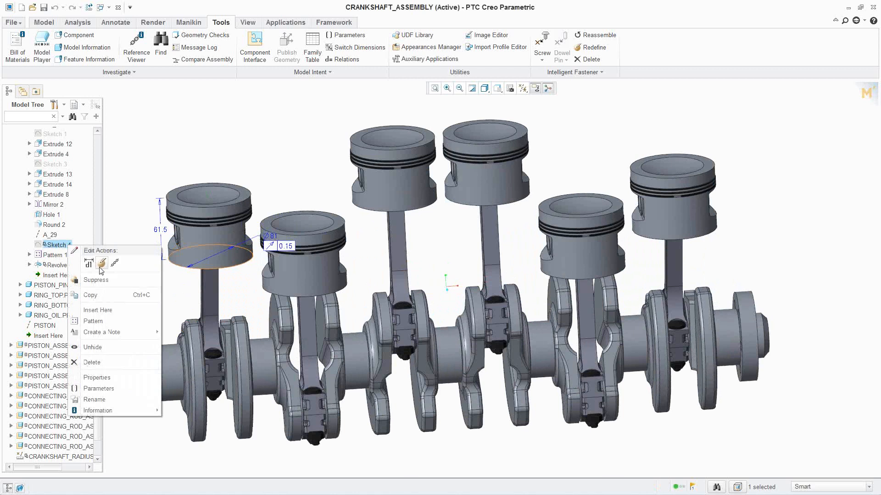
{"action": "left_click", "coordinate": [101, 263]}
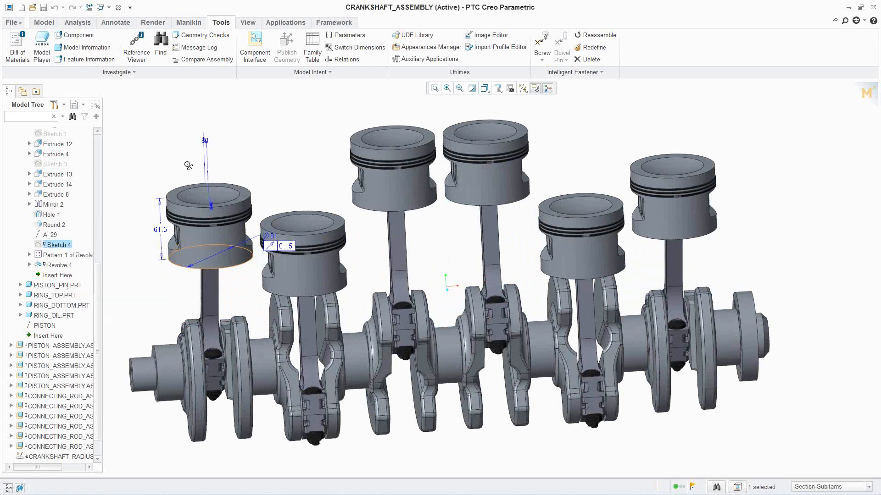
{"action": "middle_click_drag", "start_coordinate": [187, 165], "coordinate": [279, 195]}
{"action": "scroll", "coordinate": [288, 202], "scroll_direction": "down", "scroll_amount": 3}
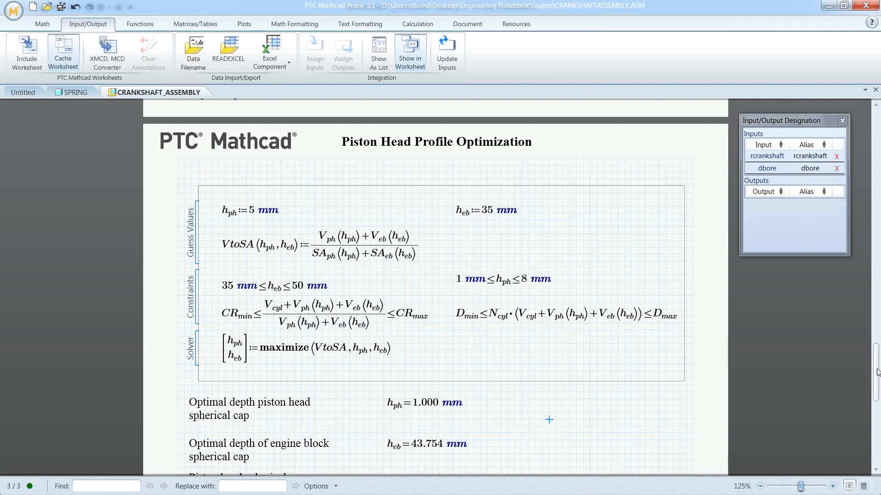
- Return to the Mathcad worksheet and review the maximize ratio under Design Goal and the piston dead center diagrams
{"action": "left_click_drag", "start_coordinate": [877, 371], "coordinate": [877, 138]}
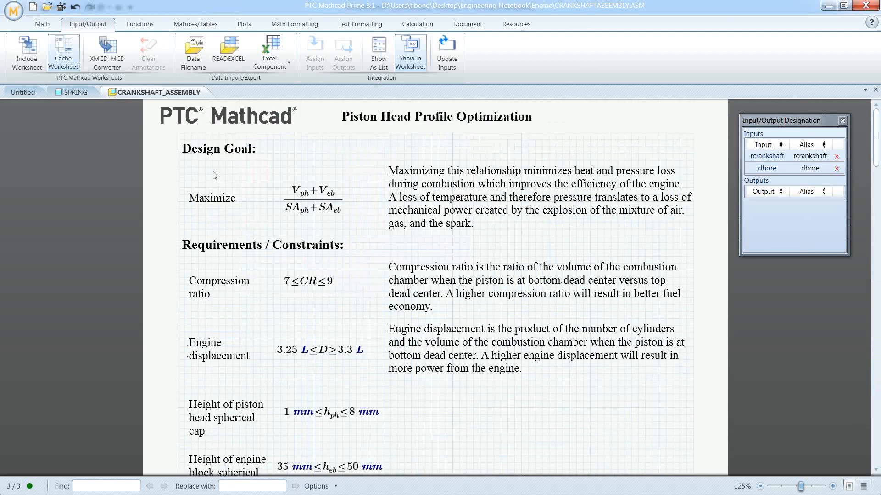
{"action": "left_click", "coordinate": [205, 168]}
{"action": "left_click_drag", "start_coordinate": [323, 198], "coordinate": [323, 200]}
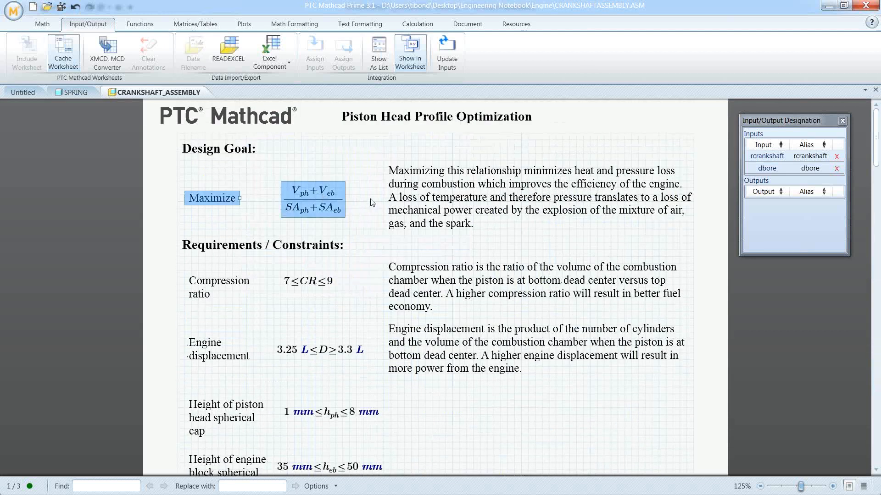
{"action": "left_click", "coordinate": [299, 193]}
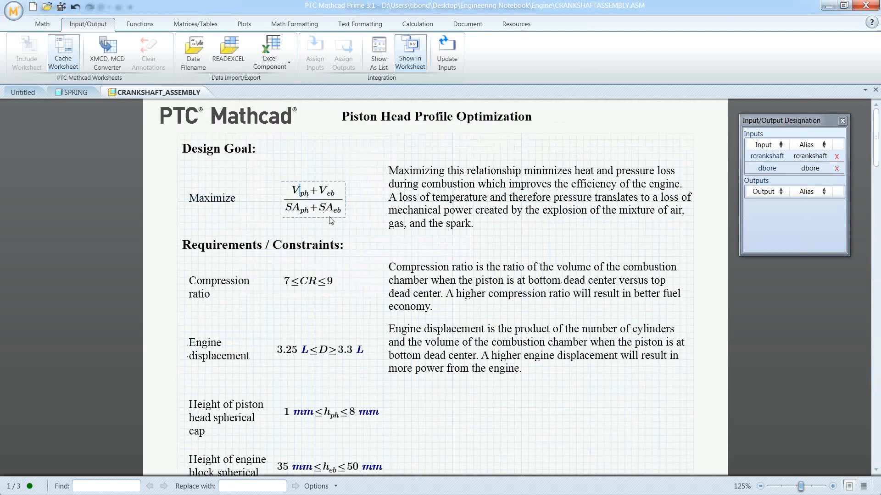
{"action": "left_click", "coordinate": [370, 201]}
{"action": "left_click_drag", "start_coordinate": [876, 149], "coordinate": [873, 263]}
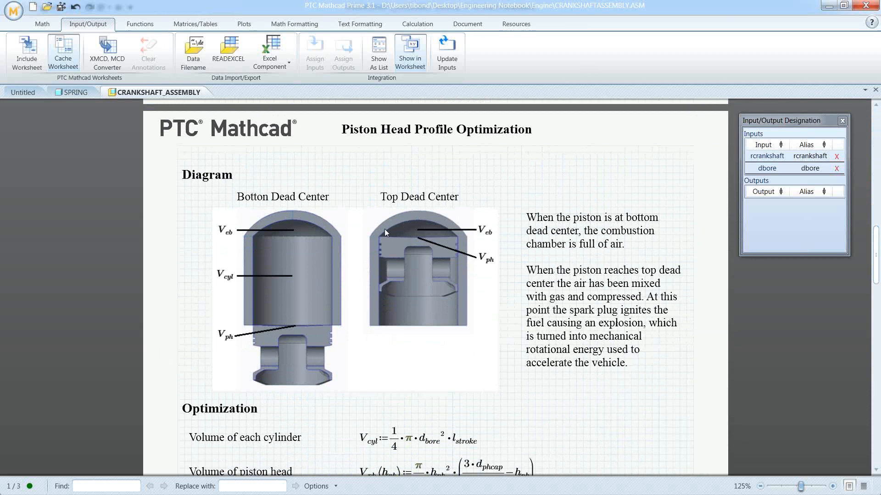
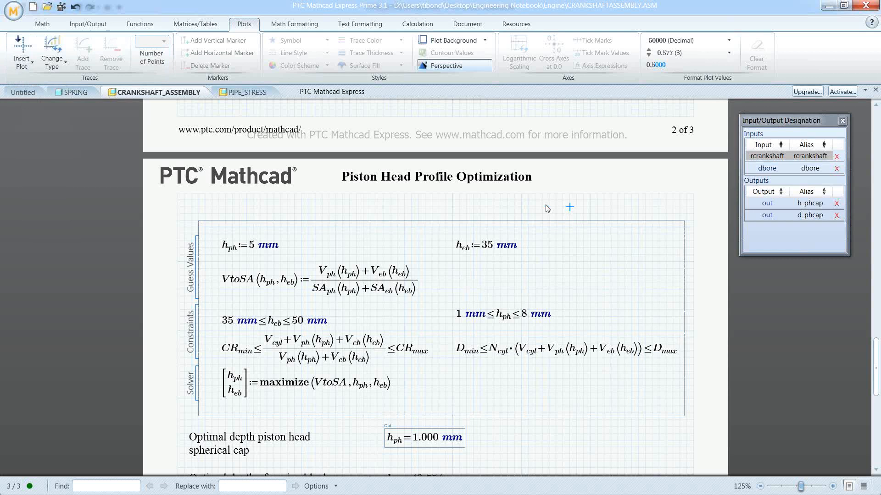
- Recalculate the crankshaft worksheet in Mathcad Express and inspect the maximize function in the solve block
{"action": "left_click", "coordinate": [418, 25]}
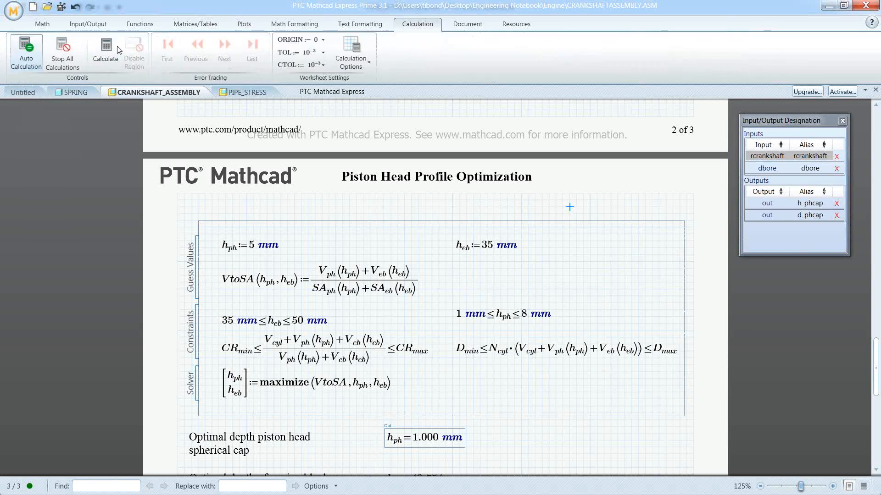
{"action": "left_click", "coordinate": [105, 56]}
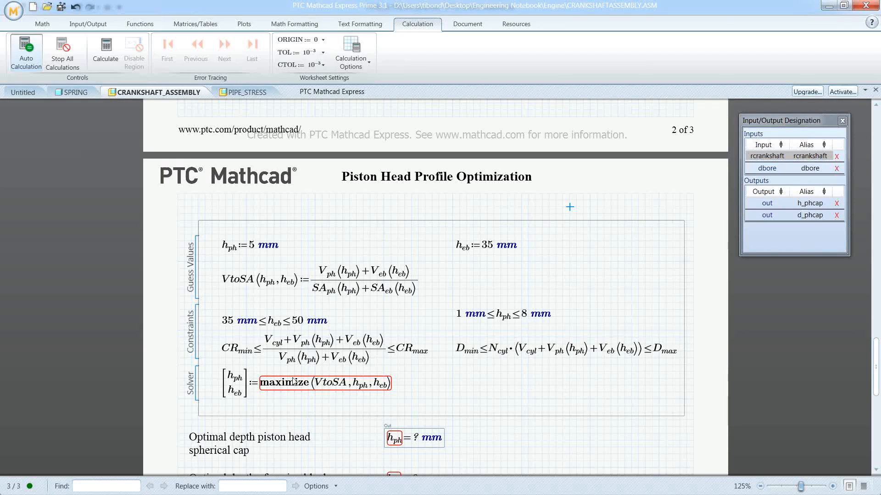
{"action": "left_click", "coordinate": [295, 382]}
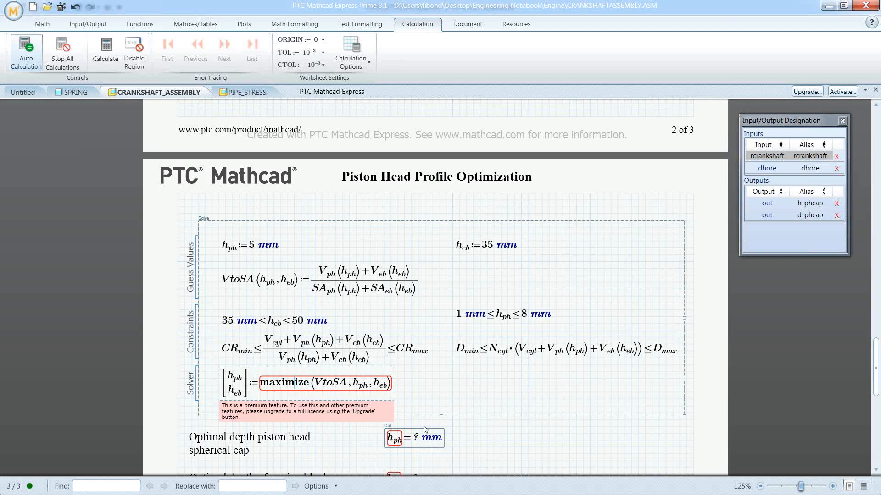
{"action": "left_click", "coordinate": [591, 440]}
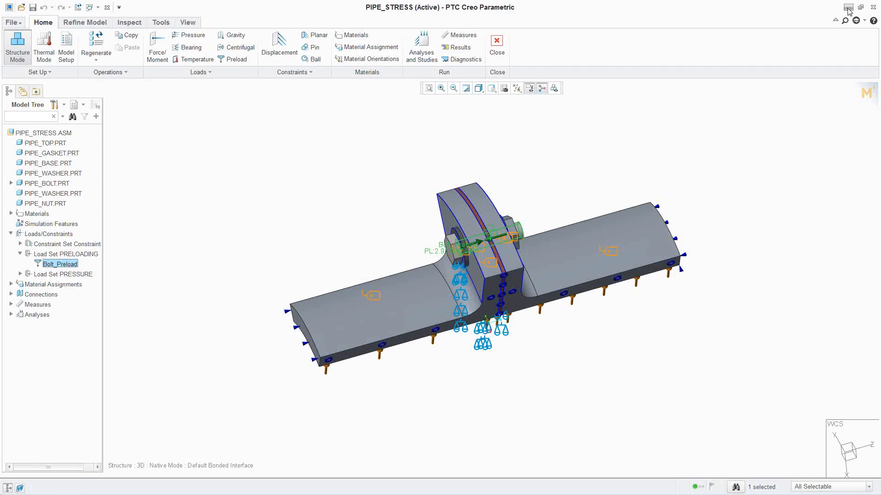
{"action": "left_click", "coordinate": [848, 8]}
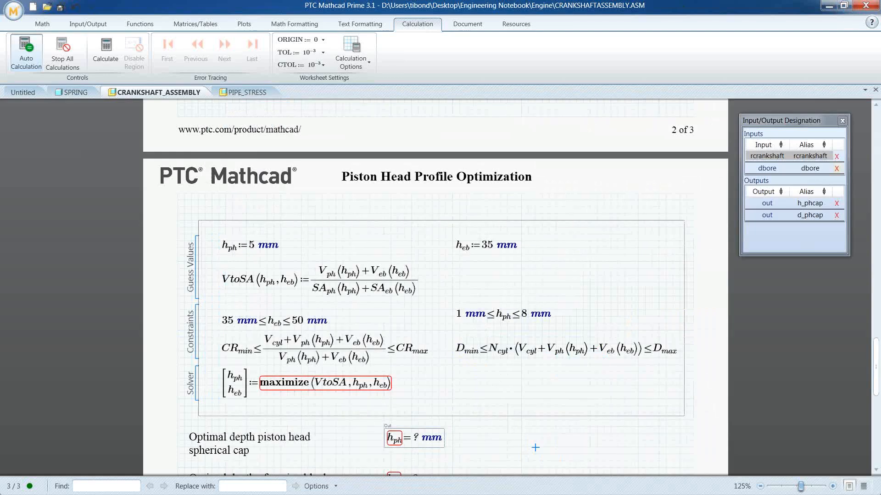
{"action": "left_click", "coordinate": [610, 209]}
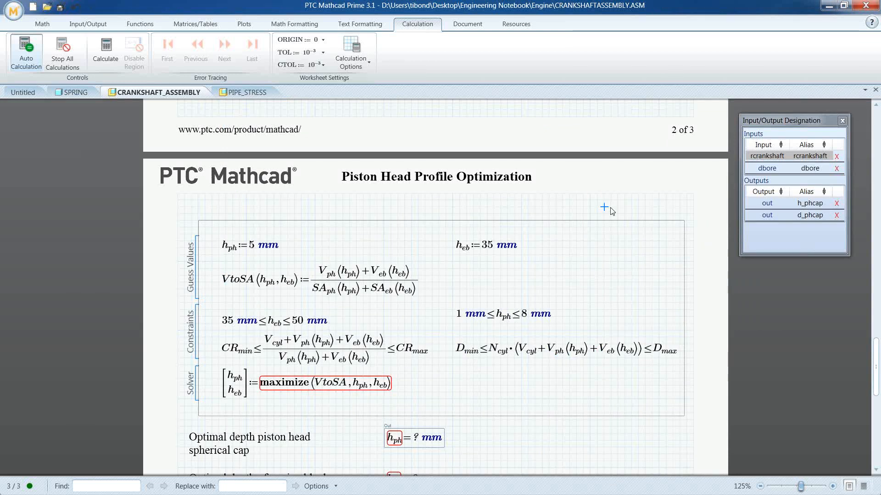
- Switch to Creo Parametric and close the PIPE_STRESS simulation model
{"action": "key", "text": "alt+Tab"}
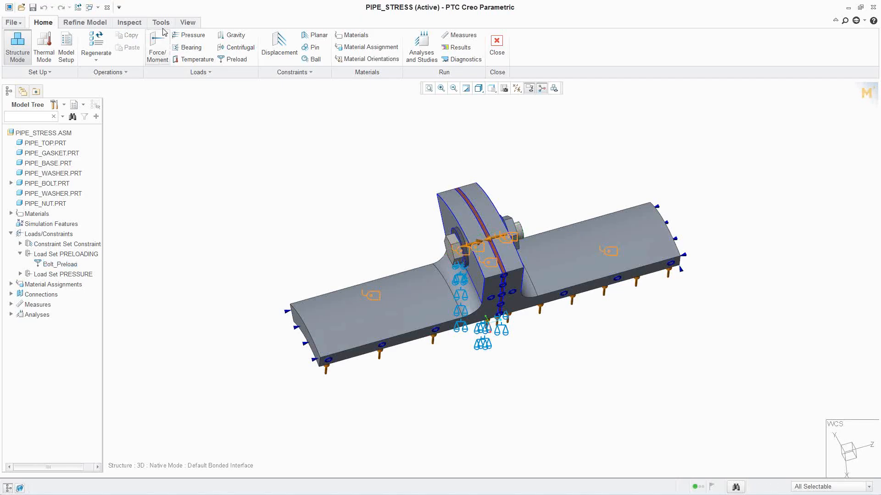
{"action": "left_click", "coordinate": [161, 23]}
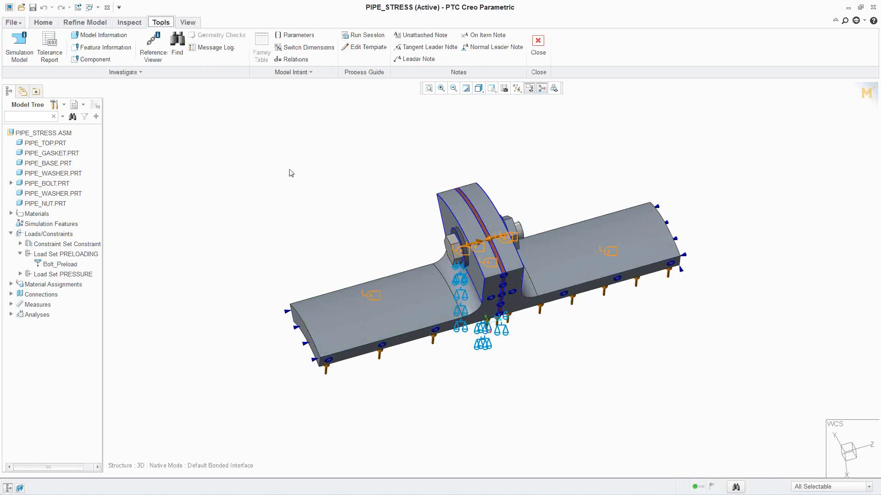
{"action": "left_click", "coordinate": [107, 8]}
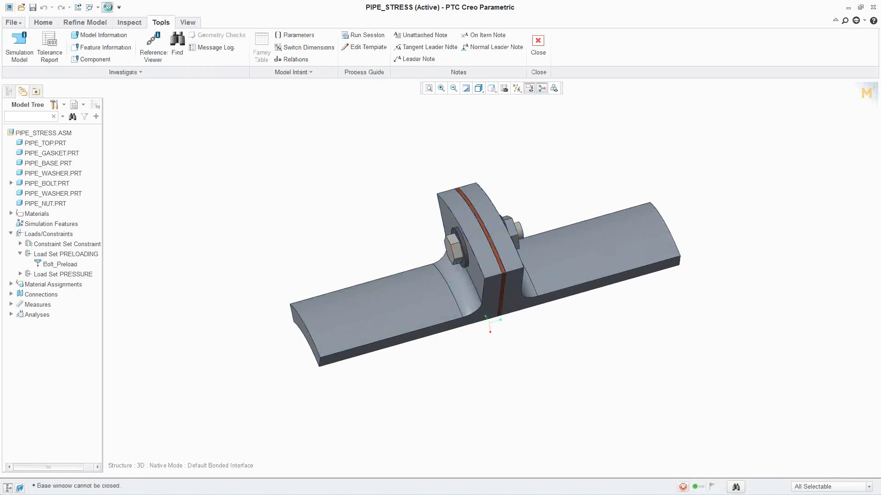
- Set the working directory to the Spring folder inside Engineering Notebook on the Desktop and open spring.prt
{"action": "left_click", "coordinate": [93, 48]}
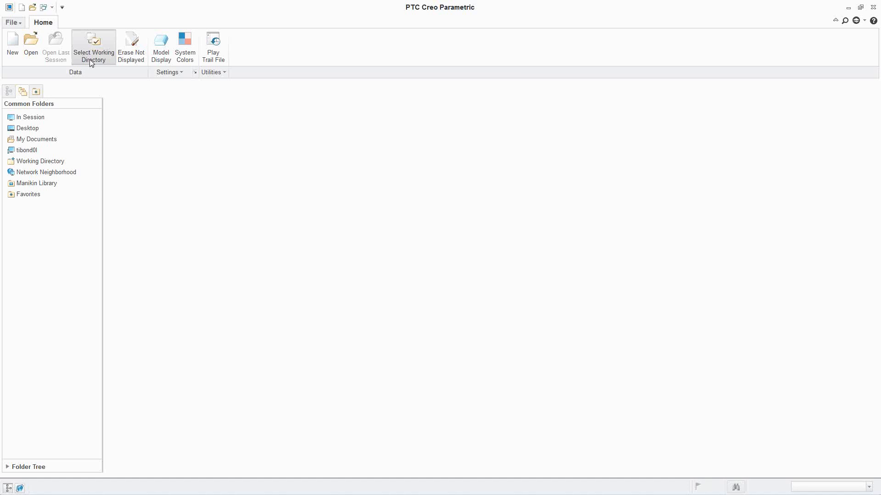
{"action": "left_click", "coordinate": [291, 203]}
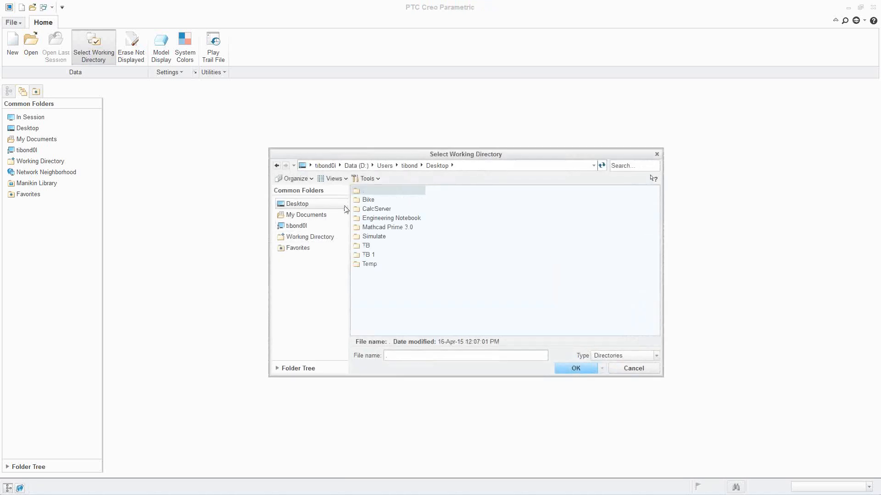
{"action": "left_click", "coordinate": [388, 221]}
{"action": "double_click", "coordinate": [388, 220]}
{"action": "double_click", "coordinate": [374, 219]}
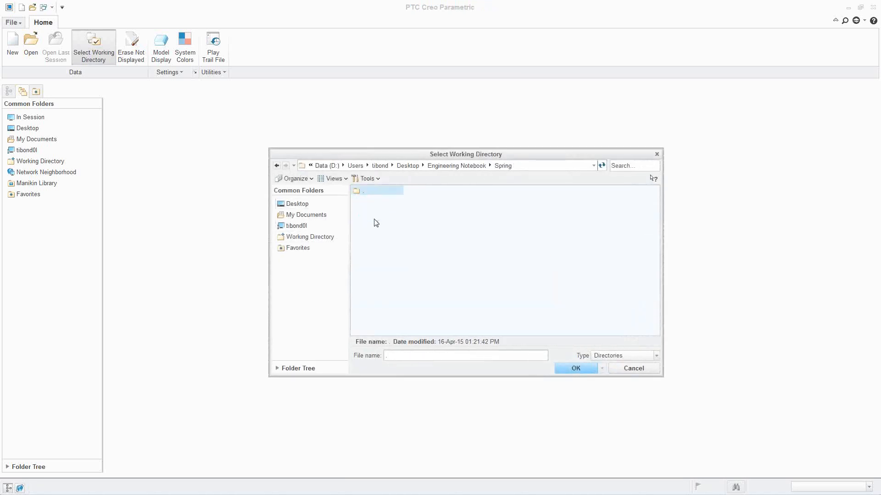
{"action": "left_click", "coordinate": [586, 368]}
{"action": "left_click", "coordinate": [32, 51]}
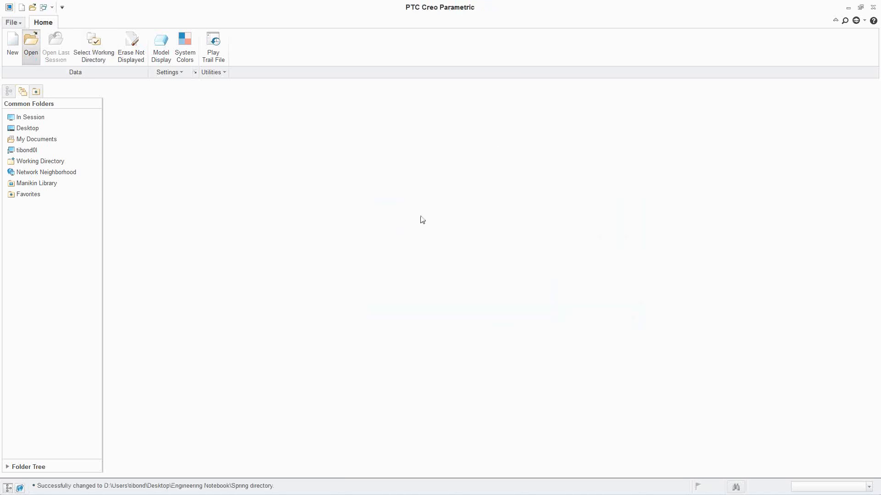
{"action": "double_click", "coordinate": [374, 190]}
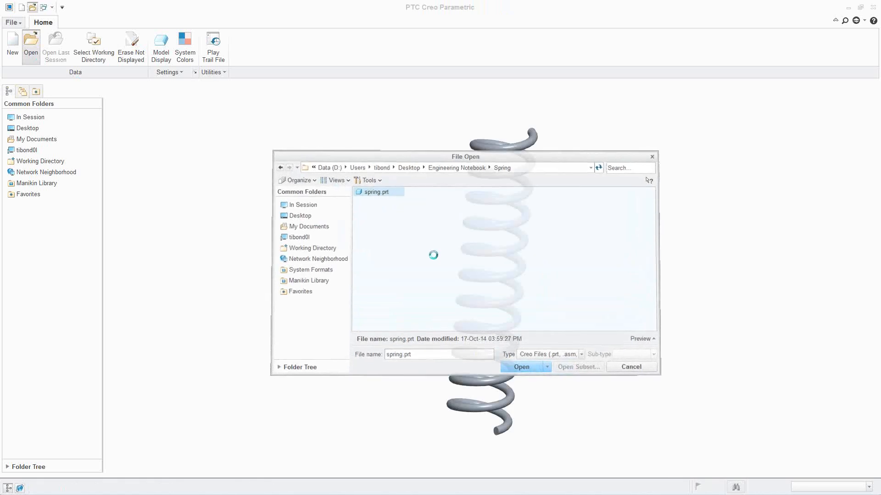
{"action": "left_click", "coordinate": [185, 22]}
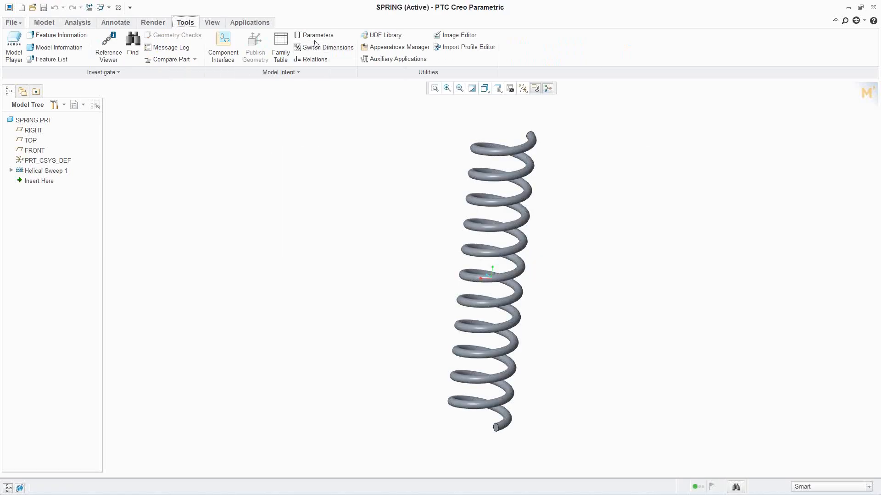
{"action": "left_click", "coordinate": [314, 60]}
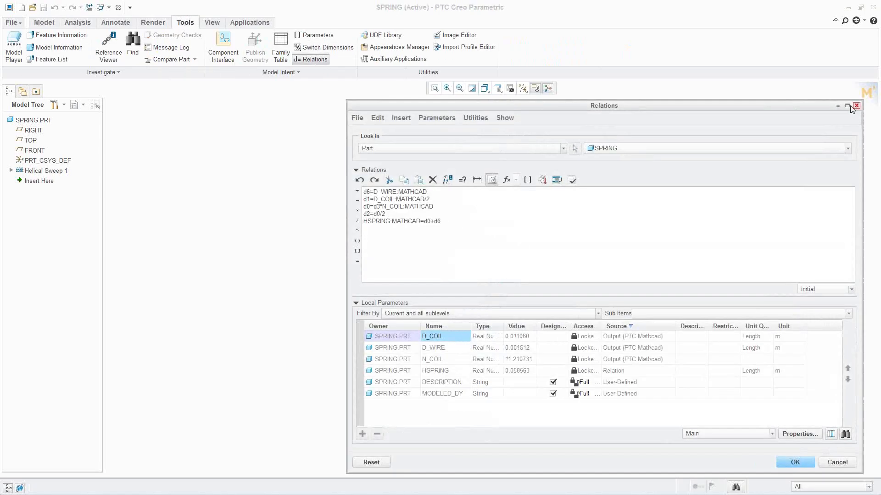
{"action": "left_click", "coordinate": [855, 105]}
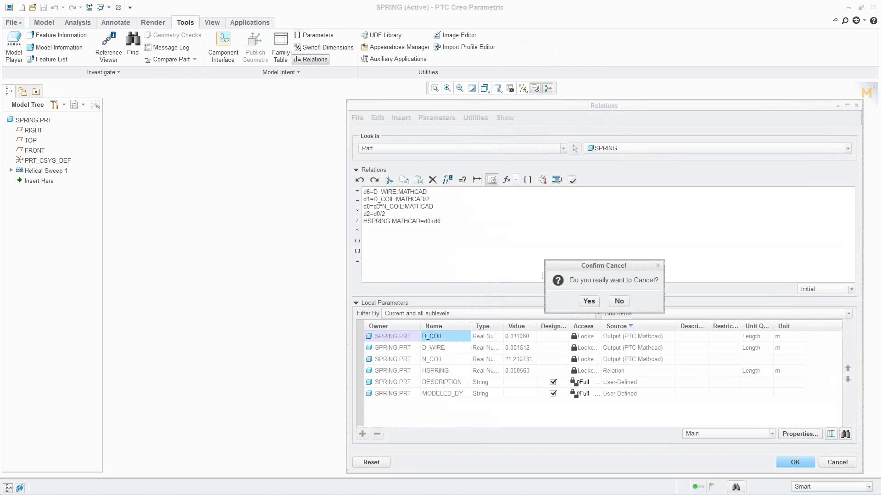
{"action": "left_click", "coordinate": [588, 302]}
- Show the Embedded Mathcad parameters of the SPRING part and sort them by value
{"action": "left_click", "coordinate": [315, 35]}
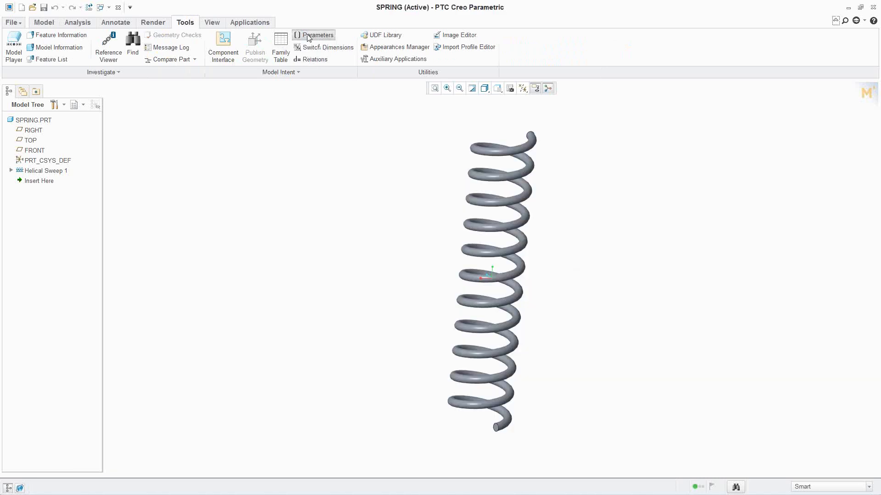
{"action": "left_click", "coordinate": [366, 192]}
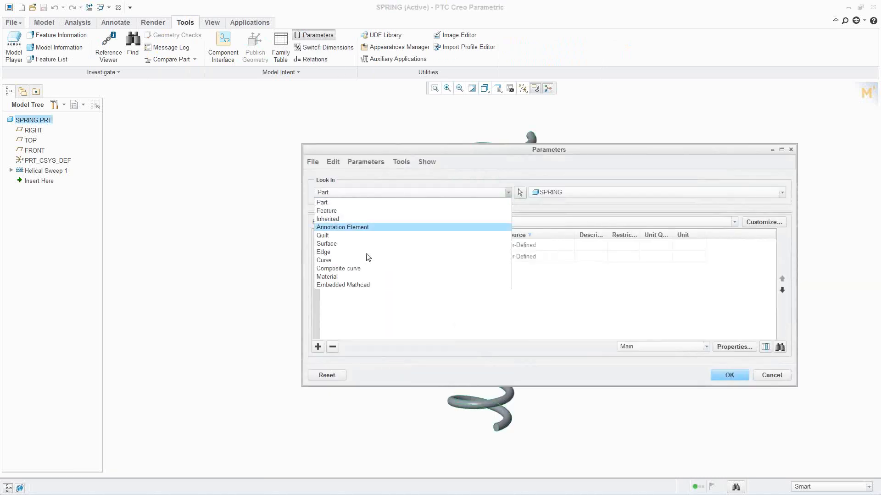
{"action": "left_click", "coordinate": [362, 285]}
{"action": "left_click", "coordinate": [418, 235]}
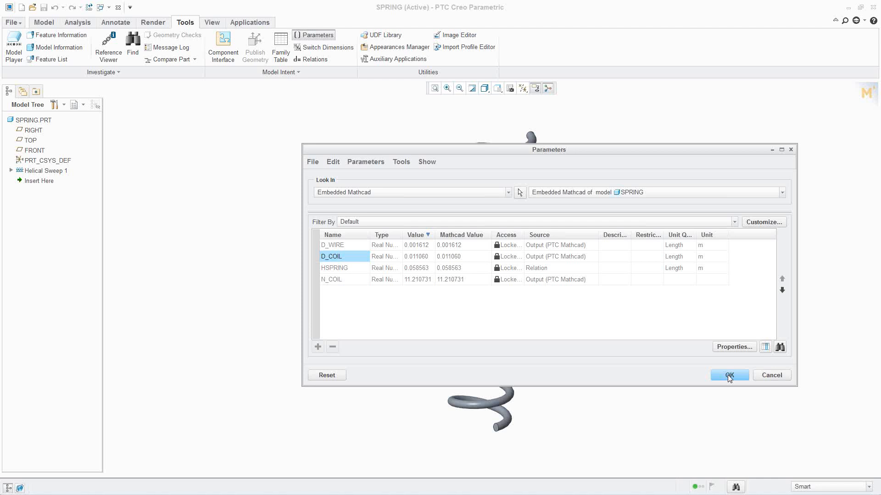
- Close the SPRING part's parameter list, switch to Mathcad Prime and recalculate the crankshaft assembly worksheet
{"action": "left_click", "coordinate": [730, 376]}
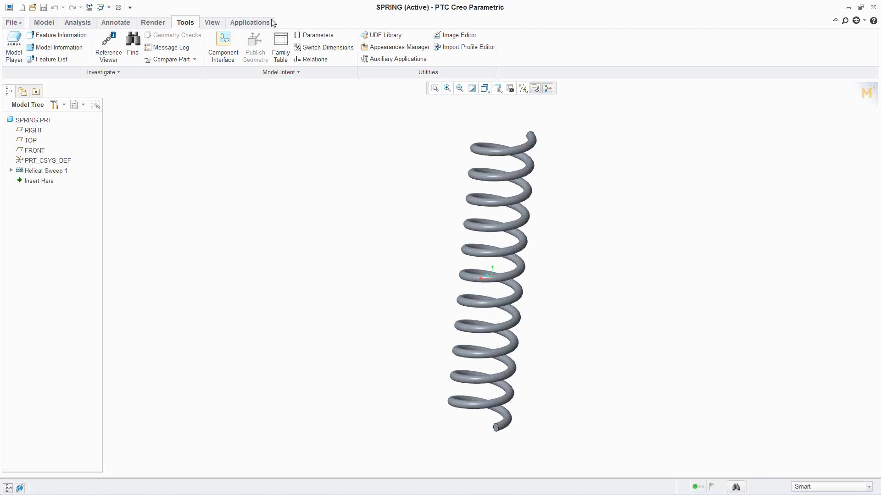
{"action": "left_click", "coordinate": [250, 22]}
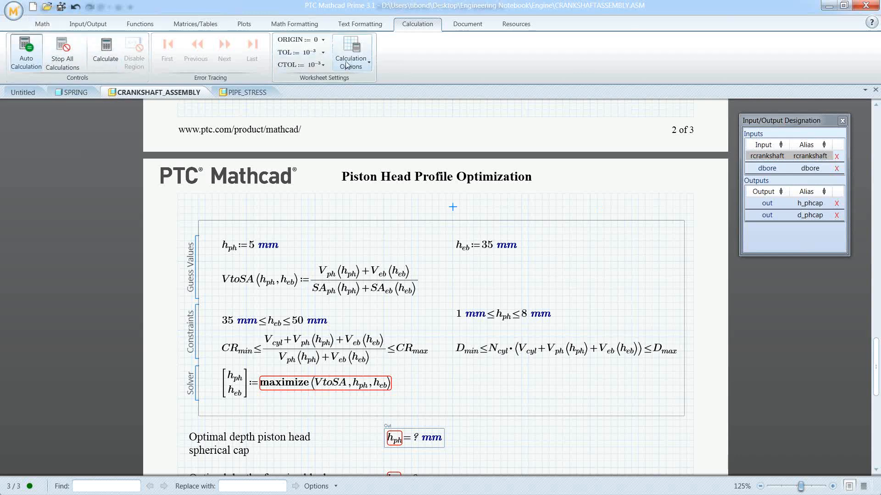
{"action": "left_click", "coordinate": [106, 50]}
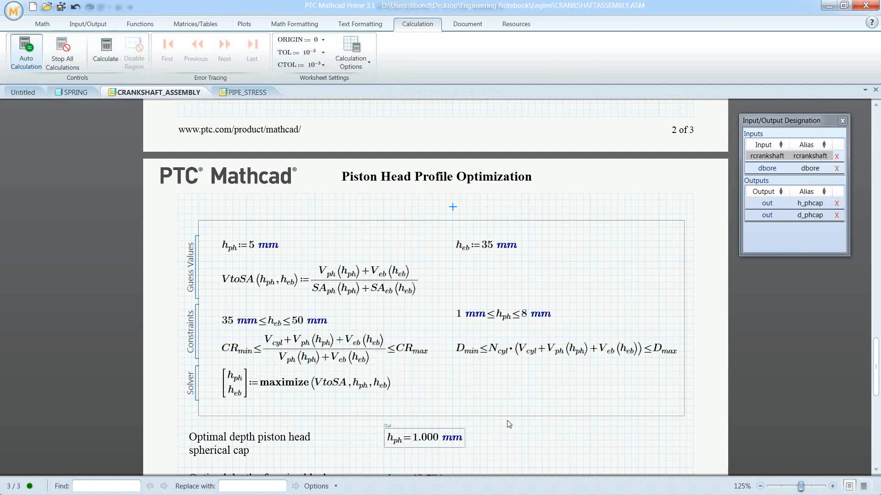
- Show the available unit systems for the crankshaft worksheet and keep SI selected
{"action": "left_click", "coordinate": [42, 24]}
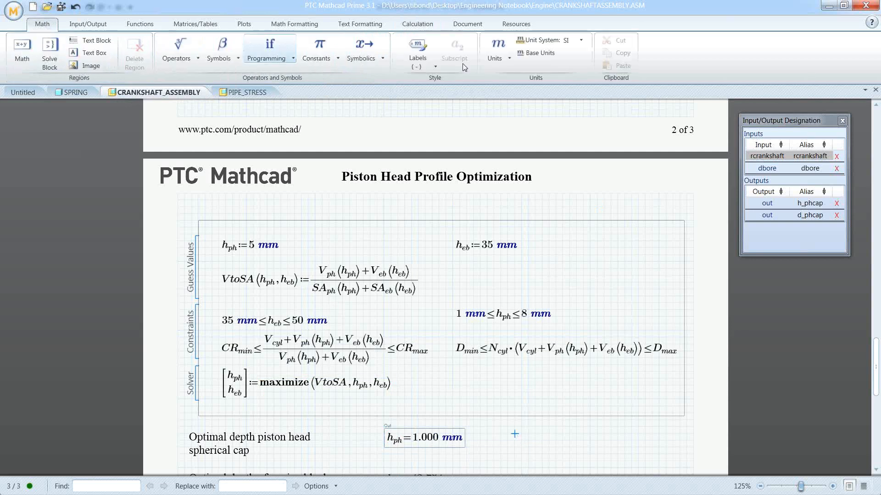
{"action": "left_click", "coordinate": [573, 40]}
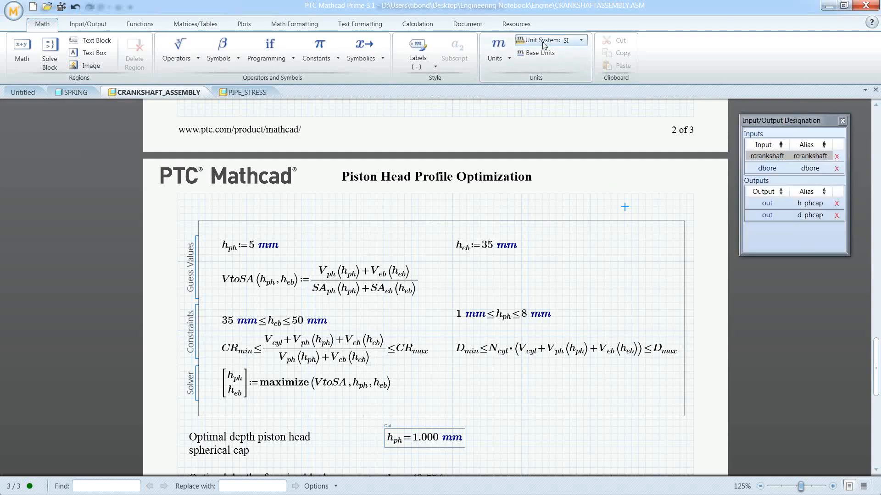
{"action": "left_click", "coordinate": [539, 40]}
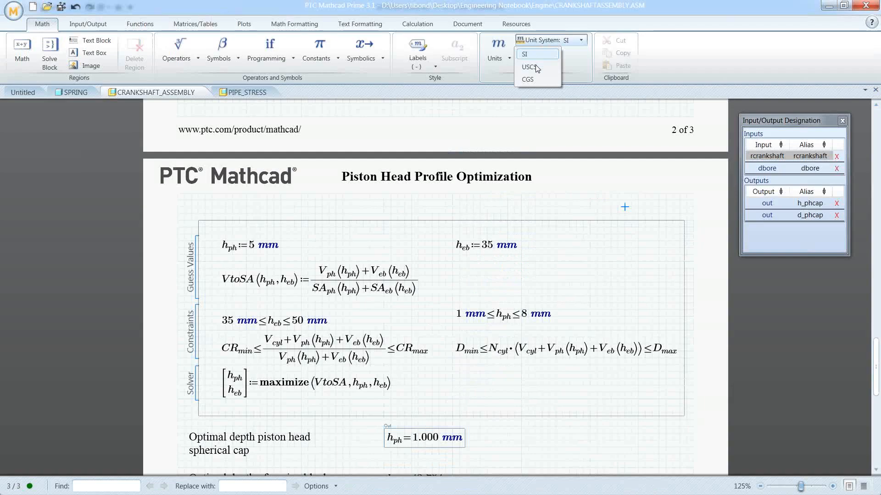
{"action": "left_click", "coordinate": [524, 54]}
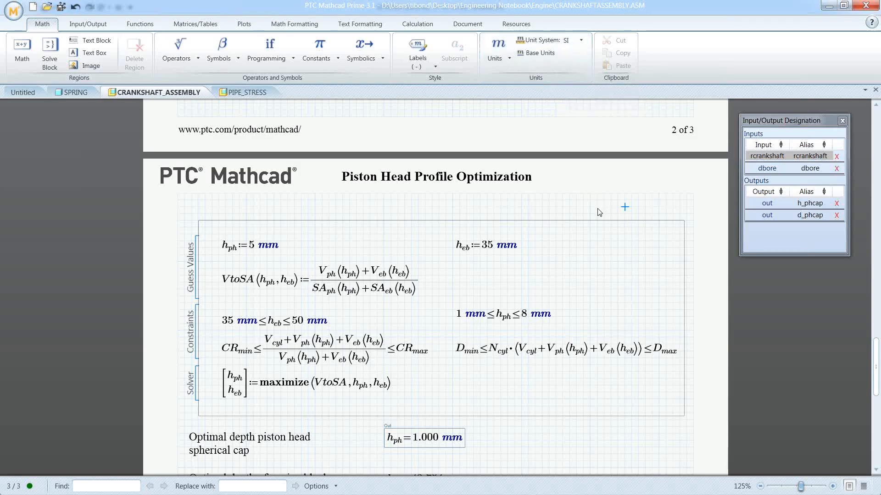
{"action": "left_click", "coordinate": [590, 208]}
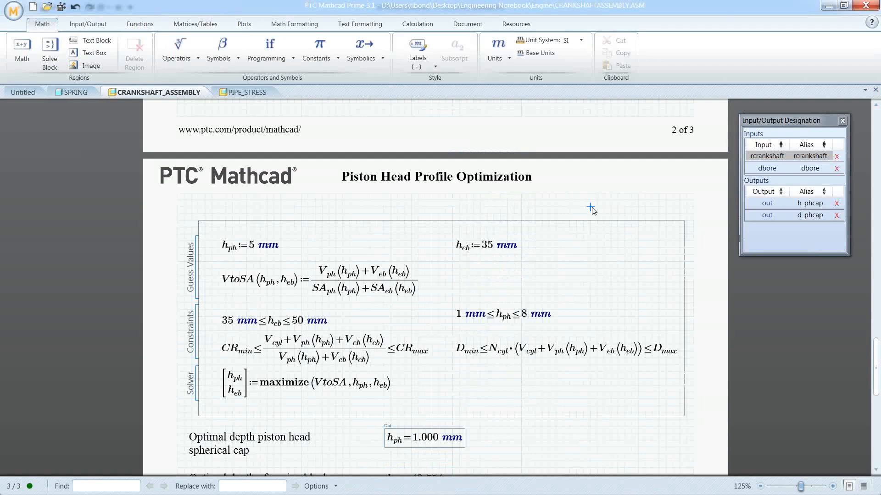
- Review the optimization formulas and given values, and check the unit system options at the effective crankshaft radius definition
{"action": "scroll", "coordinate": [592, 210], "scroll_direction": "up", "scroll_amount": 15}
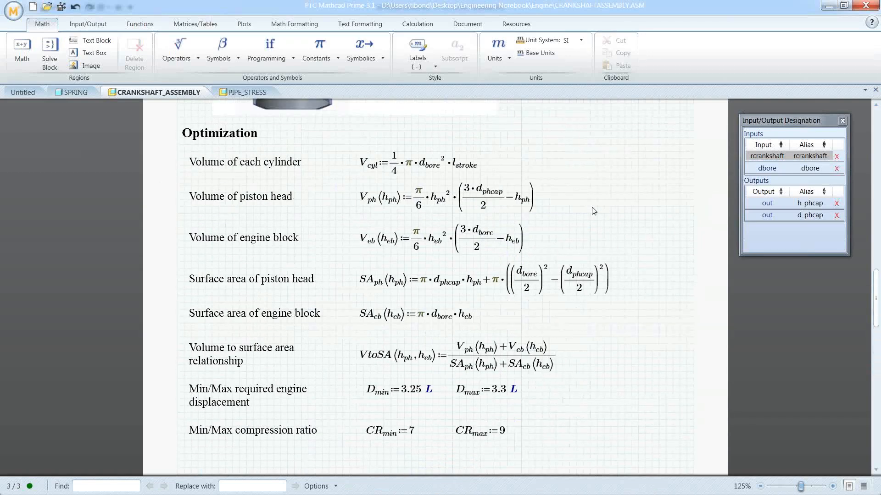
{"action": "scroll", "coordinate": [593, 207], "scroll_direction": "up", "scroll_amount": 15}
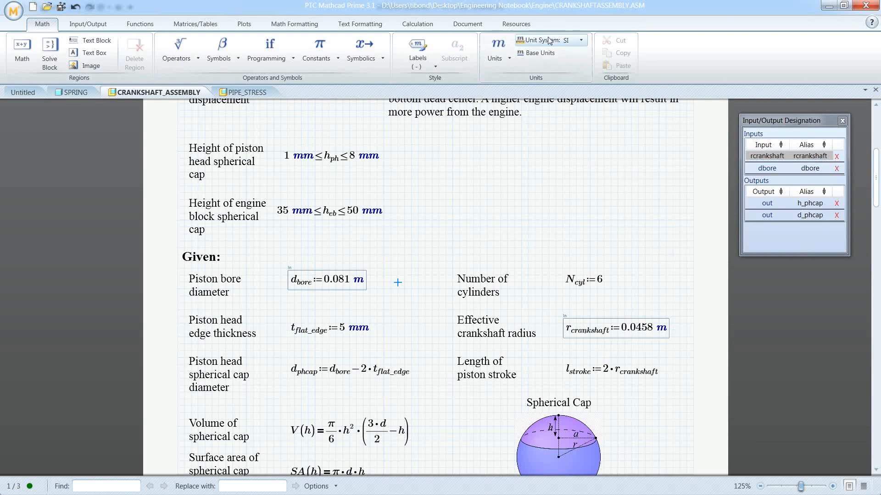
{"action": "left_click", "coordinate": [665, 333]}
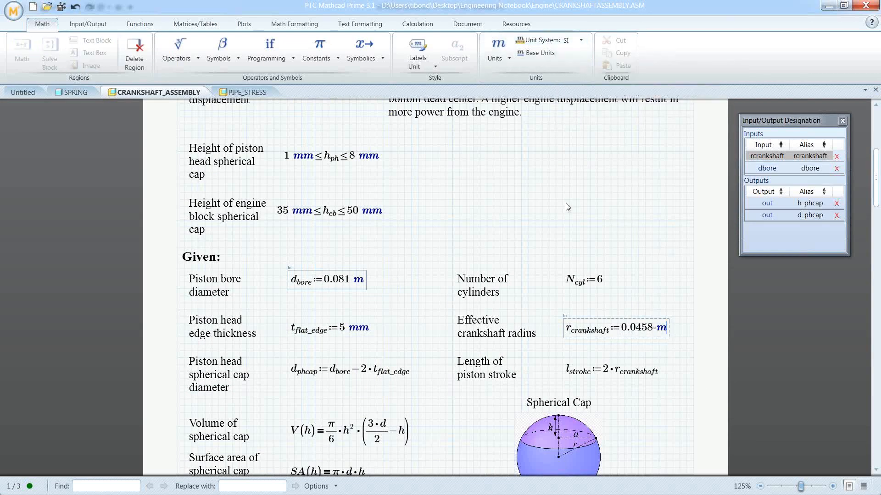
{"action": "left_click", "coordinate": [552, 42]}
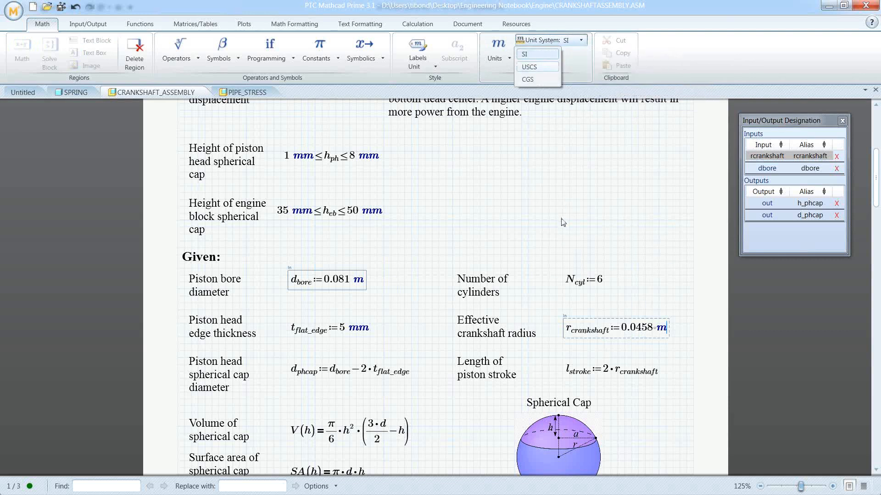
{"action": "left_click", "coordinate": [564, 236]}
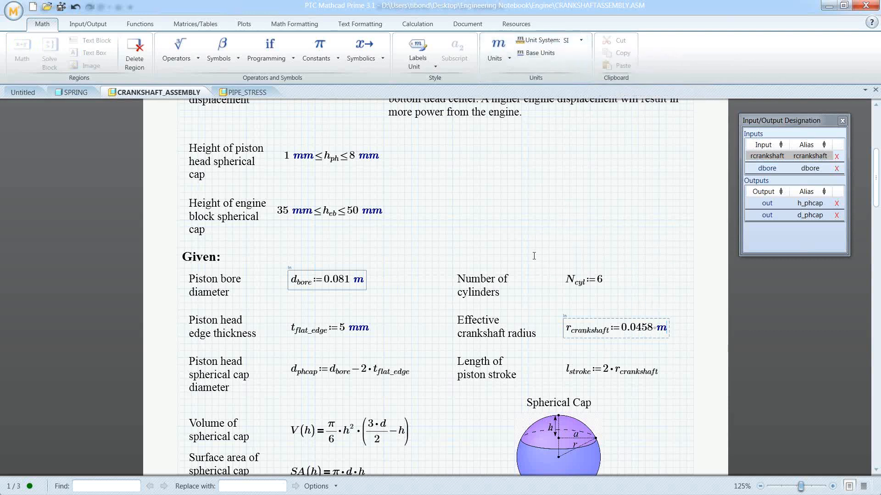
{"action": "left_click", "coordinate": [522, 221]}
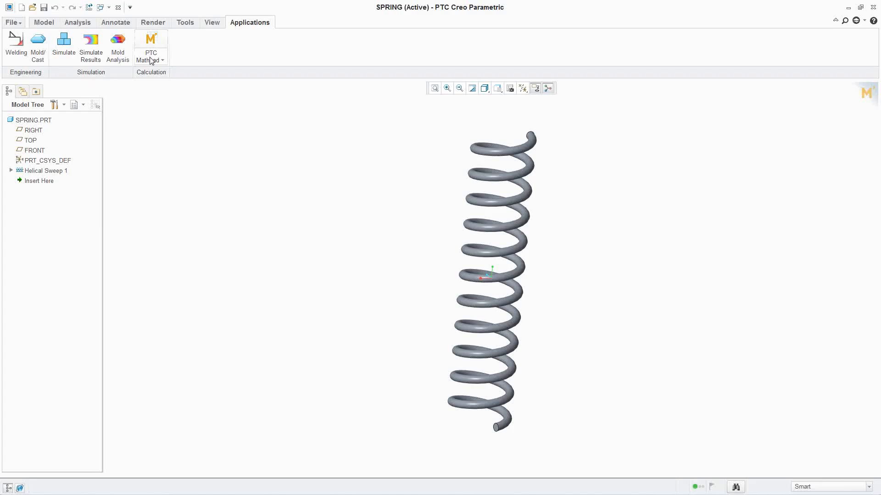
- Switch to Creo Parametric and remove the embedded Mathcad worksheet and its associated parameters from the SPRING part
{"action": "left_click", "coordinate": [151, 59]}
{"action": "left_click", "coordinate": [169, 93]}
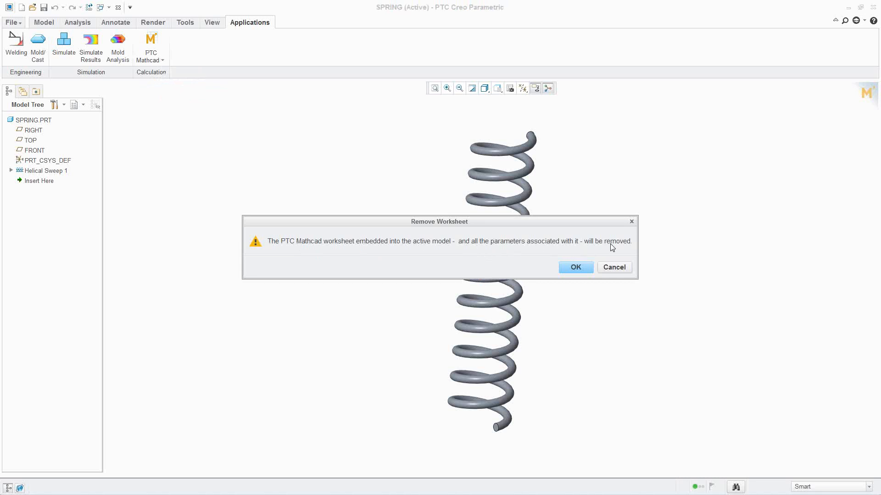
{"action": "left_click", "coordinate": [575, 267]}
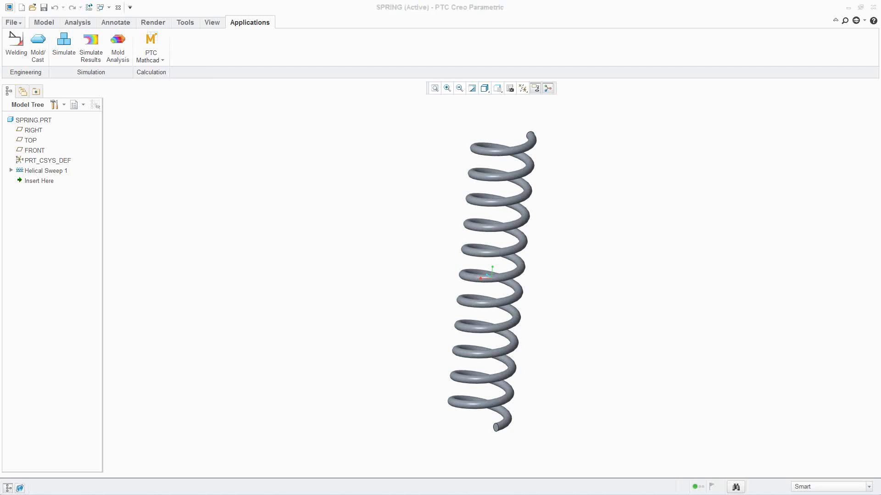
- Switch to Mathcad Prime and remove the input designation d and the output designation PRELOAD from the PIPE_STRESS worksheet
{"action": "key", "text": "alt+Tab"}
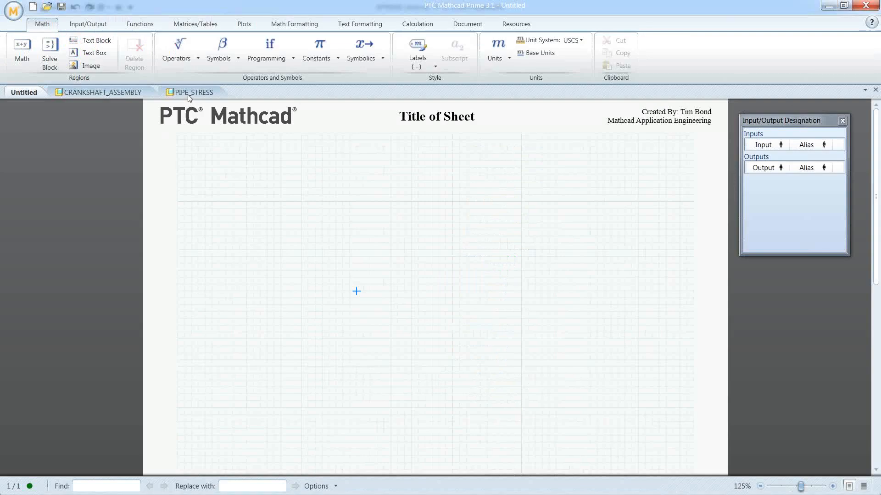
{"action": "left_click", "coordinate": [189, 93]}
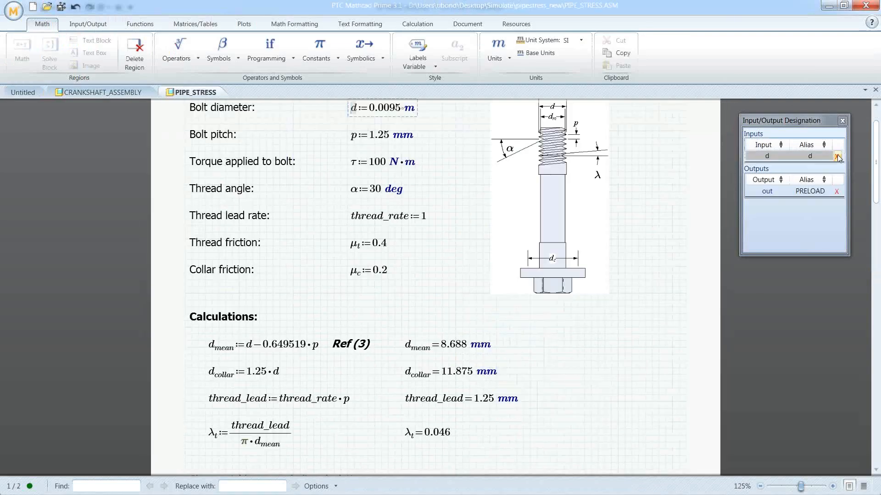
{"action": "left_click", "coordinate": [672, 233]}
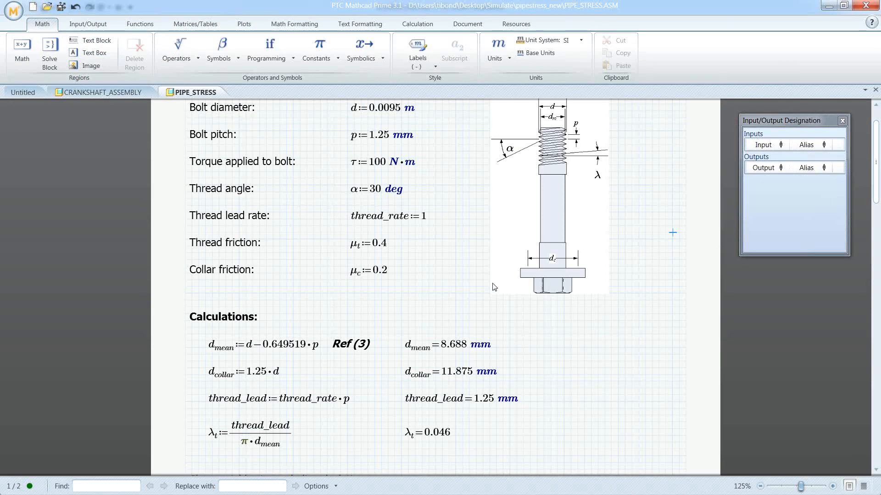
{"action": "left_click", "coordinate": [603, 372]}
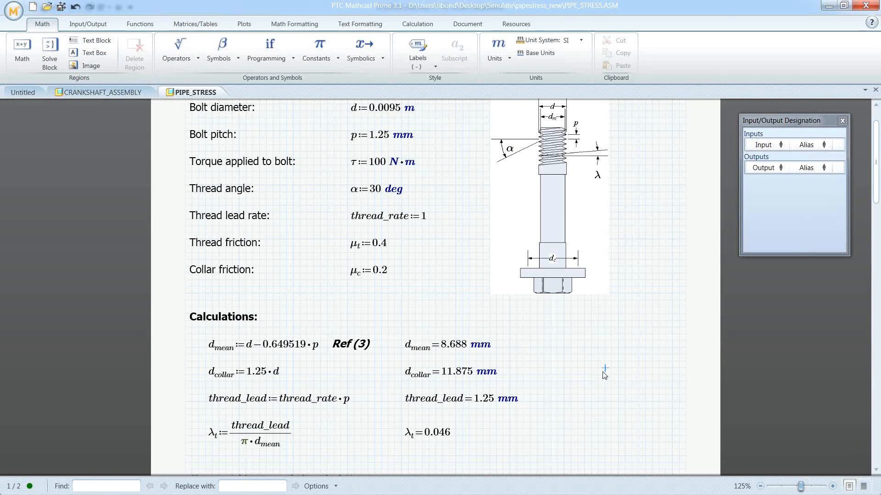